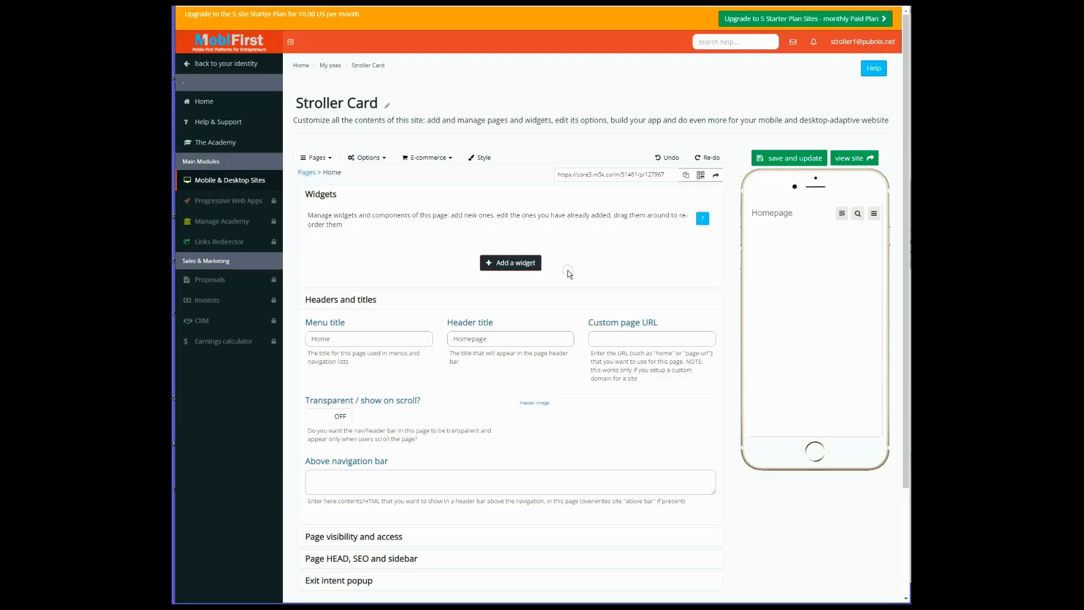
Change the header title of the Home page to "Home" and save the page
{"action": "left_click", "coordinate": [332, 174]}
{"action": "mouse_move", "coordinate": [806, 199]}
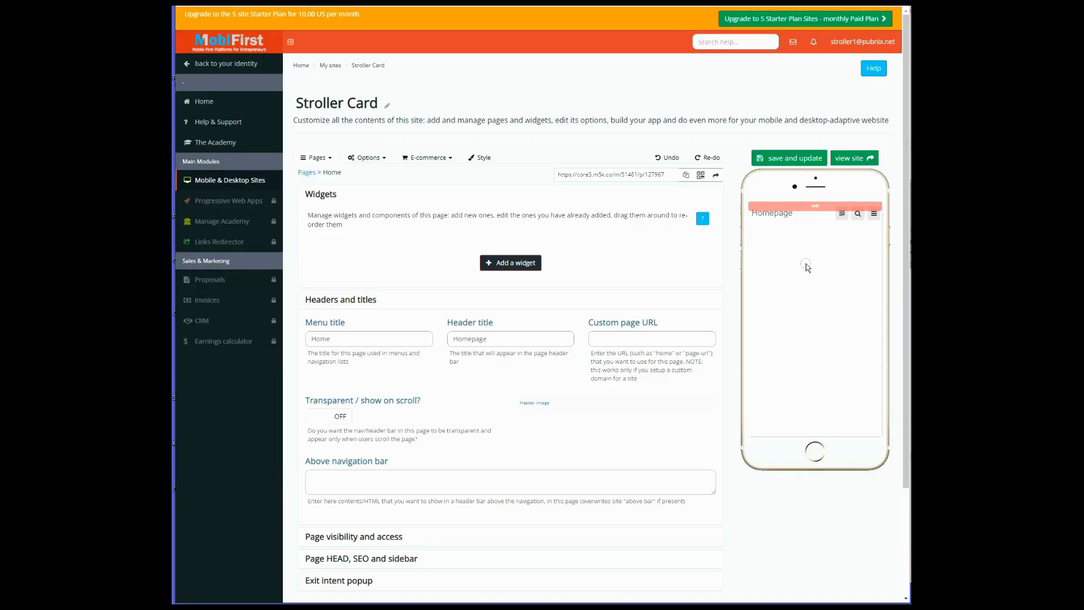
{"action": "left_click_drag", "start_coordinate": [496, 339], "coordinate": [473, 341]}
{"action": "key", "text": "BackSpace"}
{"action": "left_click", "coordinate": [801, 158]}
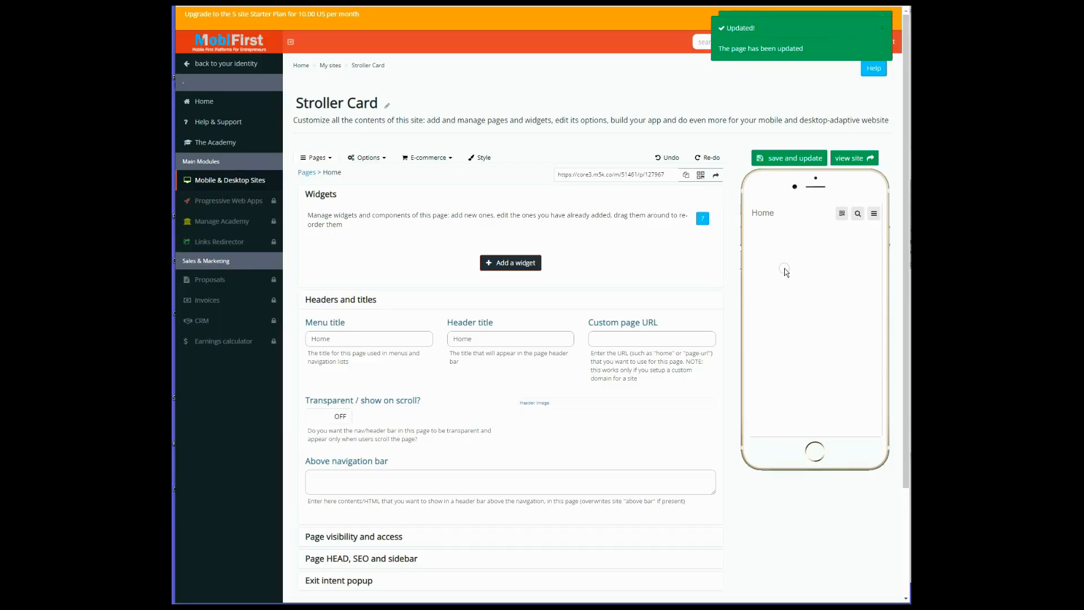
Show the site's QR code in the phone preview
{"action": "mouse_move", "coordinate": [793, 219]}
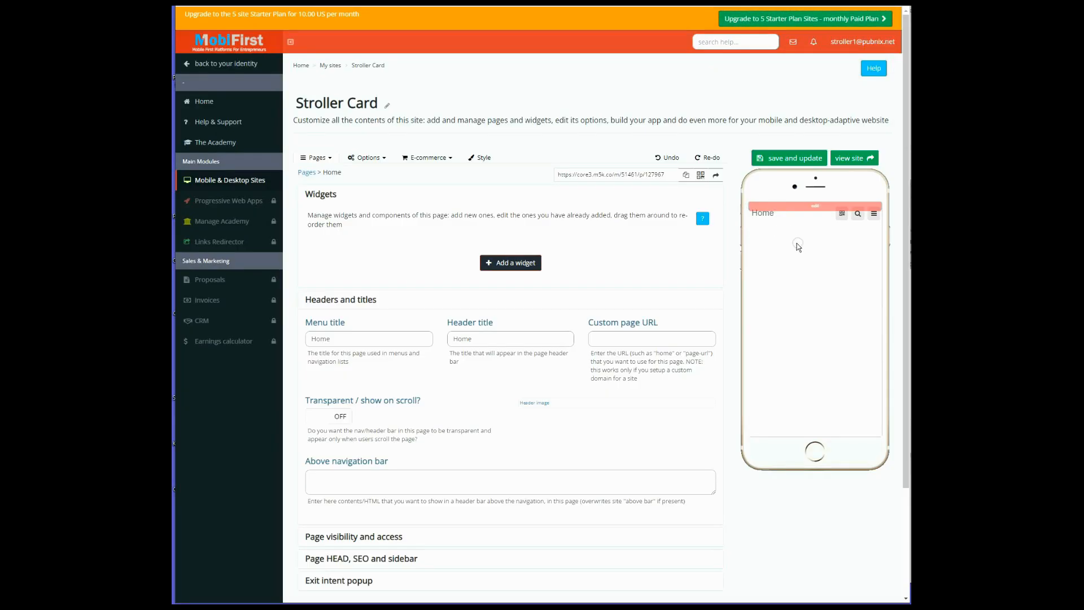
{"action": "left_click", "coordinate": [841, 214]}
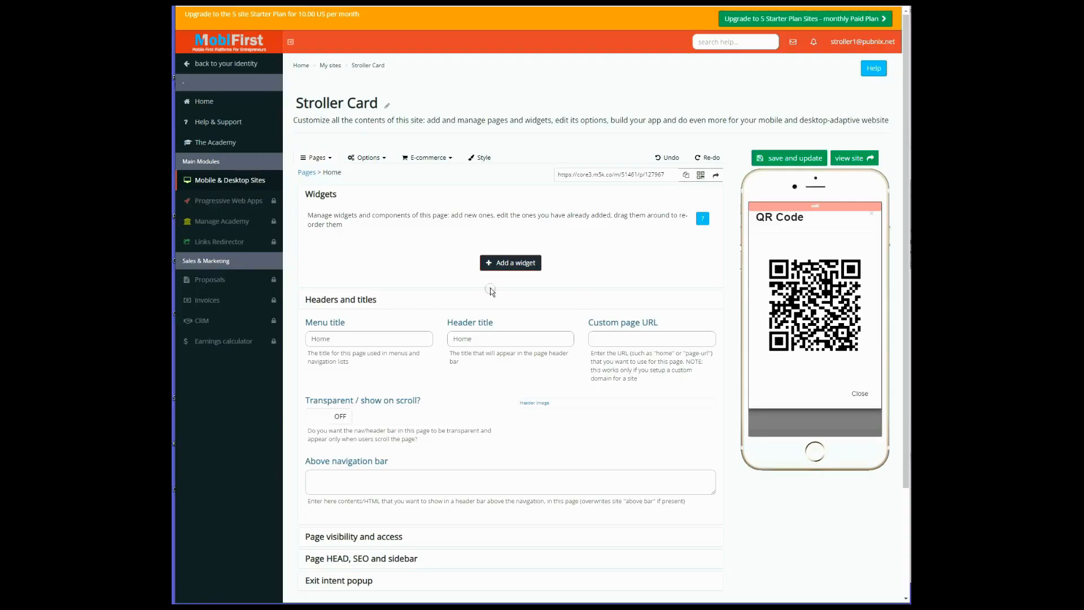
Add a Buttons widget and a Contentblock widget to the Home page, leaving both at their default settings
{"action": "left_click", "coordinate": [507, 263]}
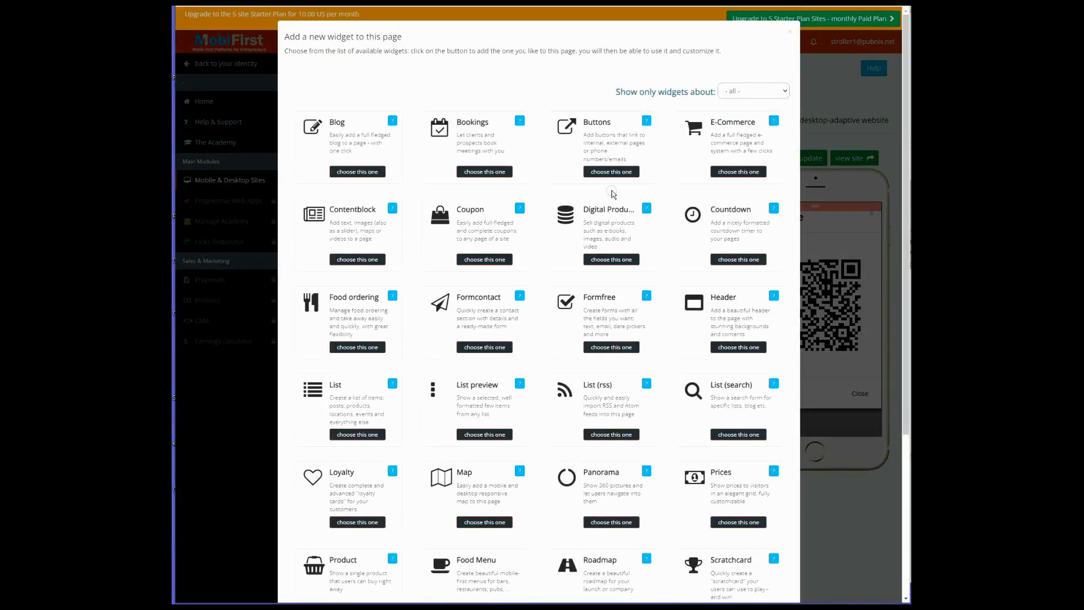
{"action": "left_click", "coordinate": [614, 172]}
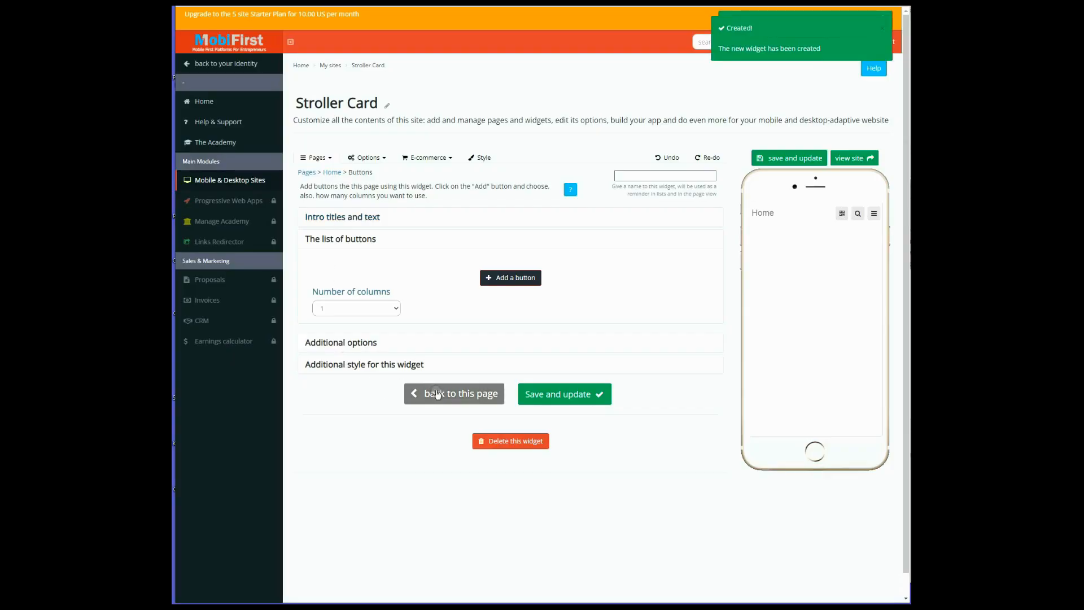
{"action": "left_click", "coordinate": [471, 394]}
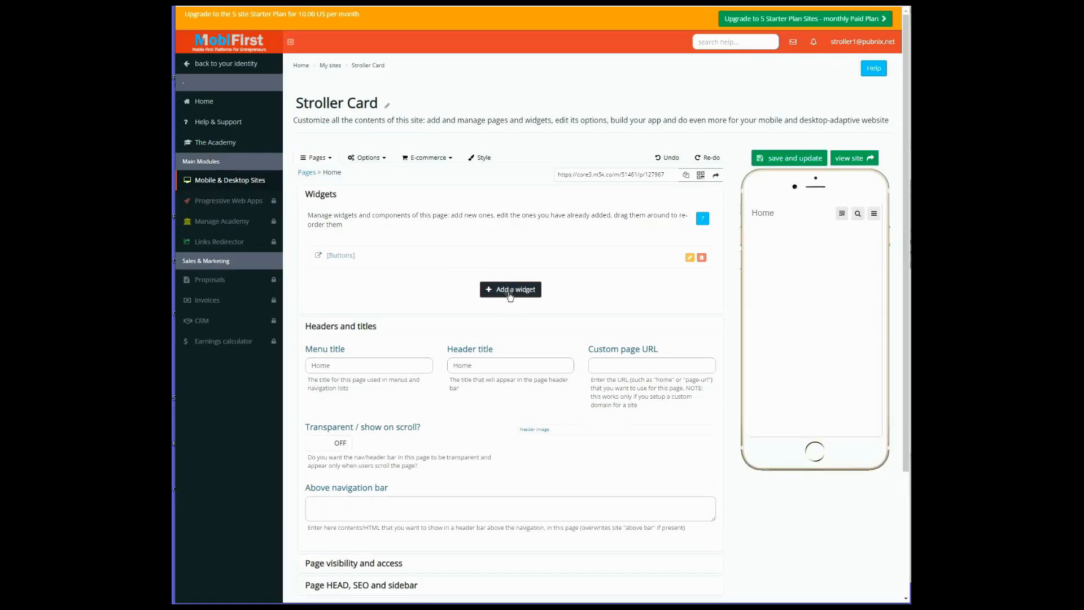
{"action": "left_click", "coordinate": [510, 291]}
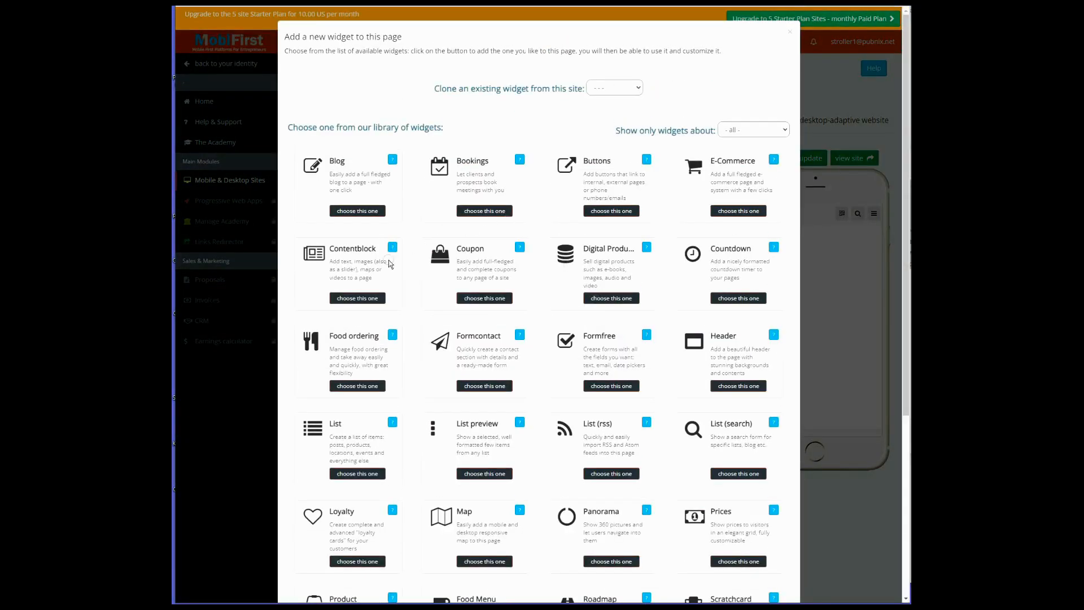
{"action": "left_click", "coordinate": [364, 298]}
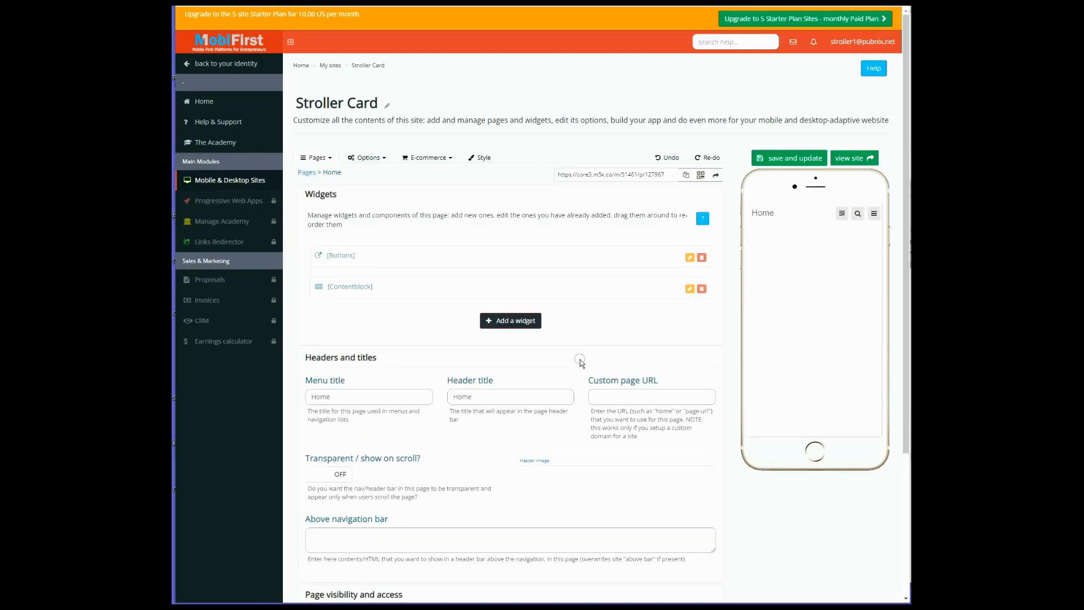
Add a Header widget to the Home page from the widget library and save it
{"action": "left_click", "coordinate": [524, 321]}
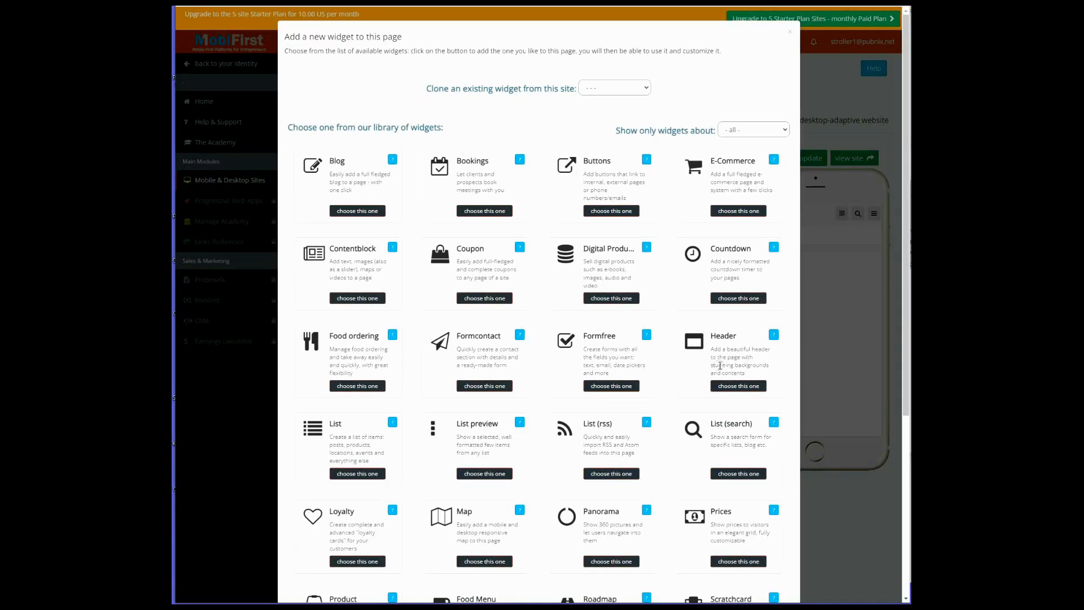
{"action": "scroll", "coordinate": [733, 361], "scroll_direction": "down", "scroll_amount": 3}
{"action": "scroll", "coordinate": [724, 361], "scroll_direction": "down", "scroll_amount": 2}
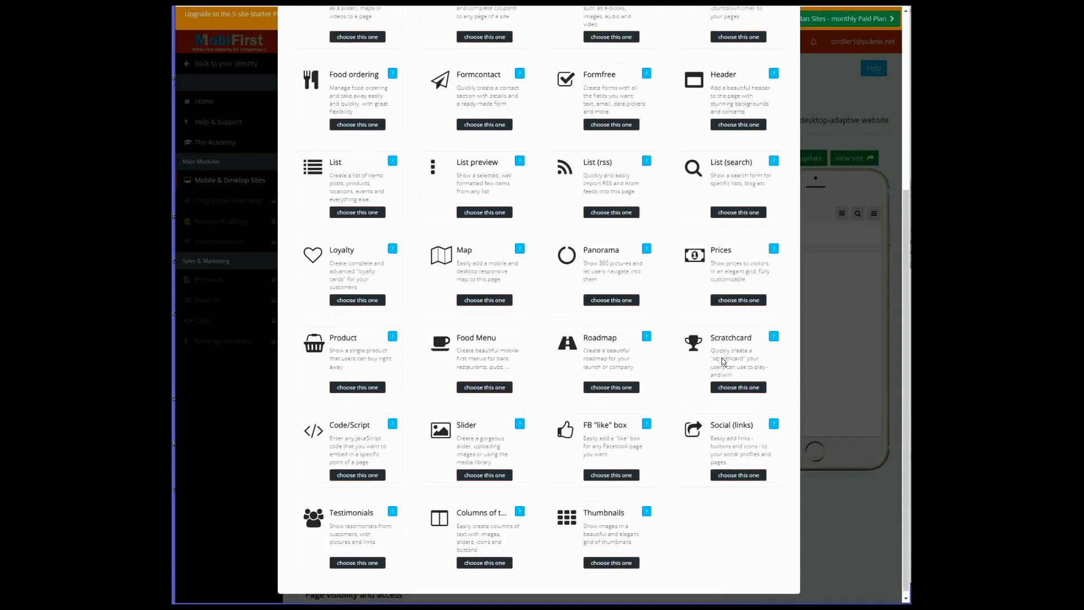
{"action": "scroll", "coordinate": [723, 357], "scroll_direction": "up", "scroll_amount": 5}
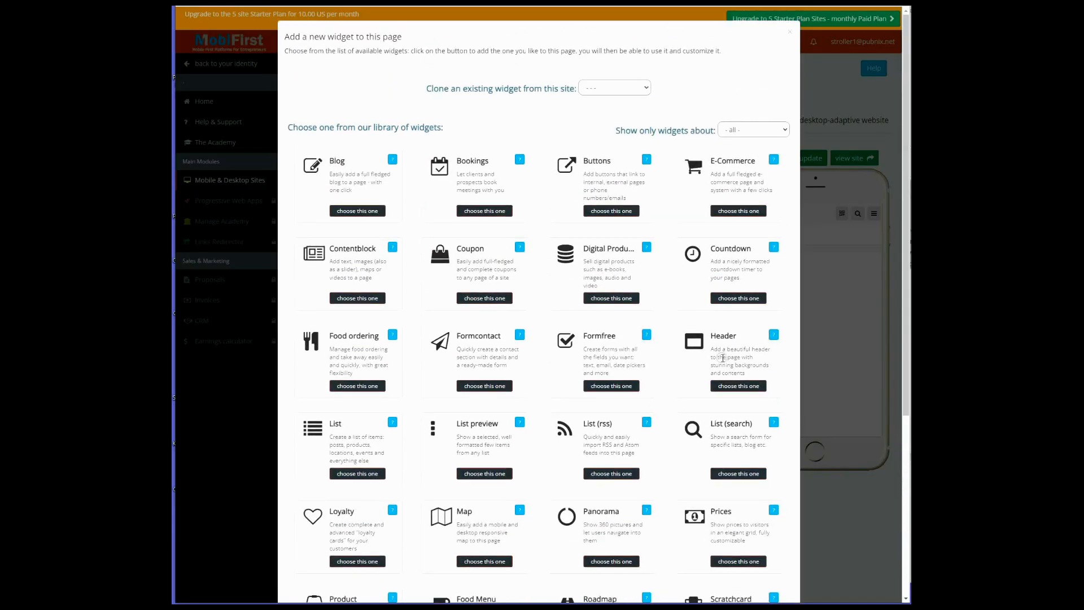
{"action": "left_click", "coordinate": [738, 386]}
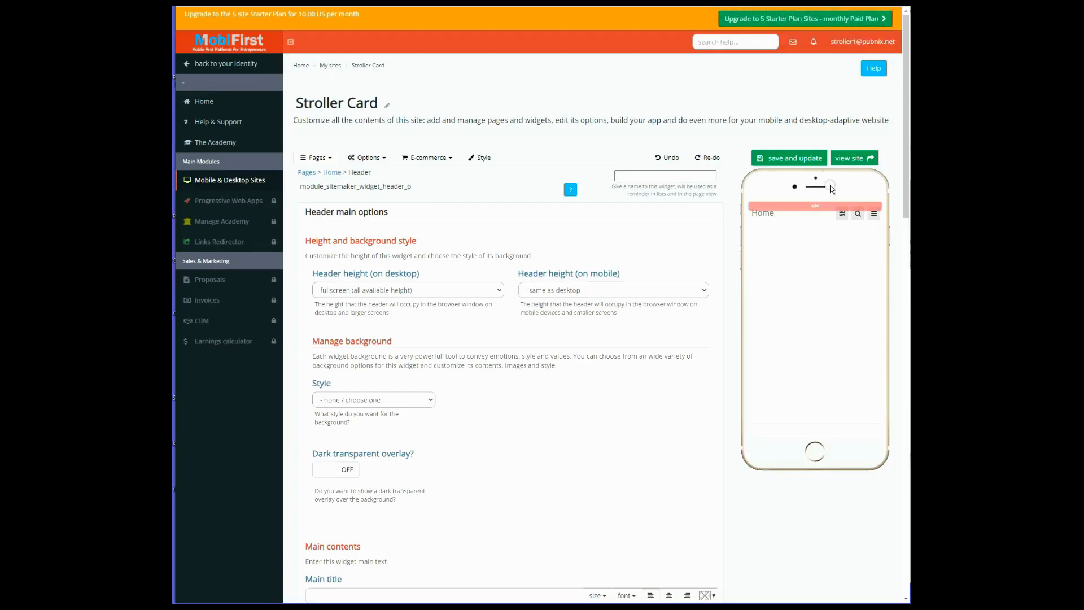
{"action": "left_click", "coordinate": [806, 159]}
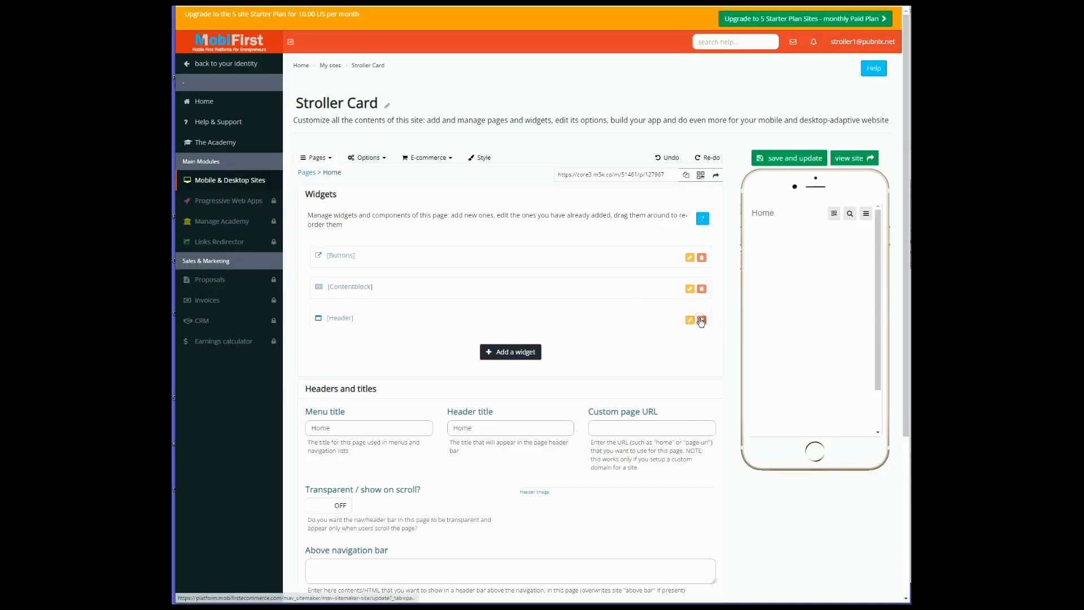
Set the Header widget's height on mobile to 25% and save the widget
{"action": "left_click", "coordinate": [342, 319]}
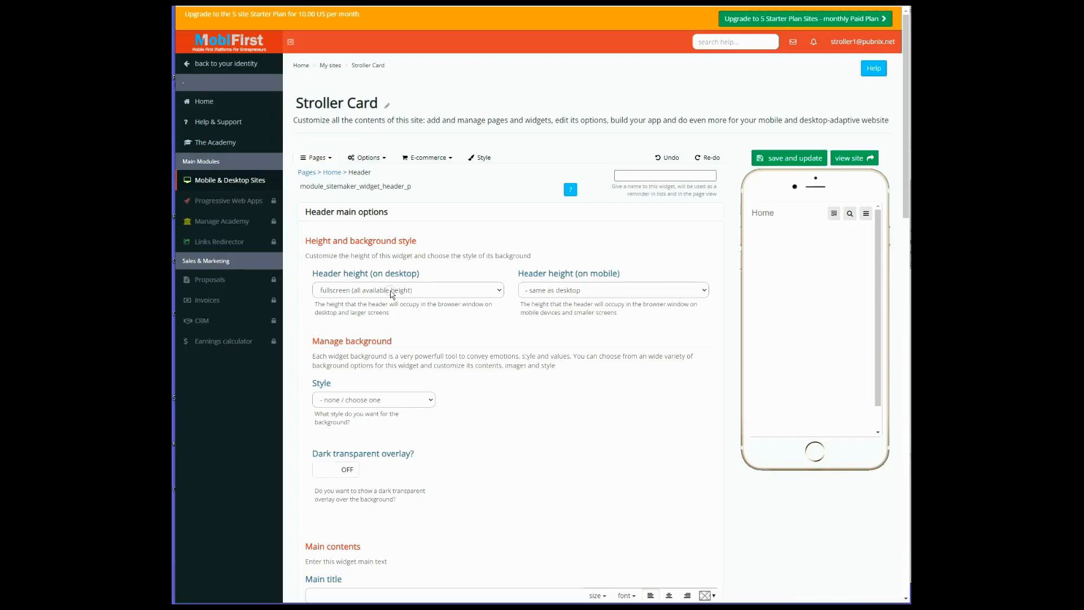
{"action": "left_click", "coordinate": [346, 213]}
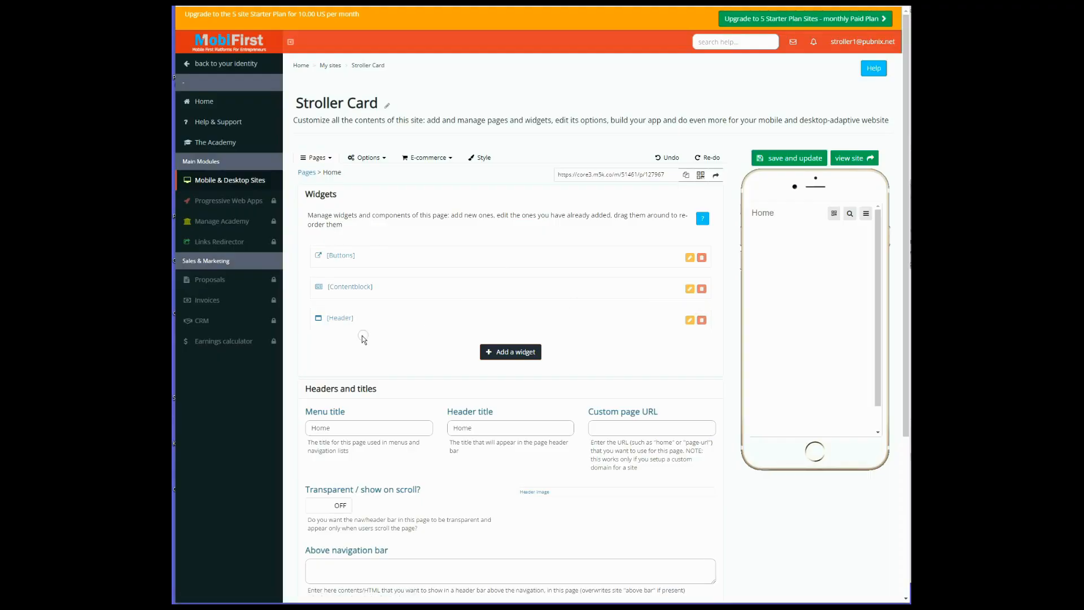
{"action": "left_click", "coordinate": [338, 319]}
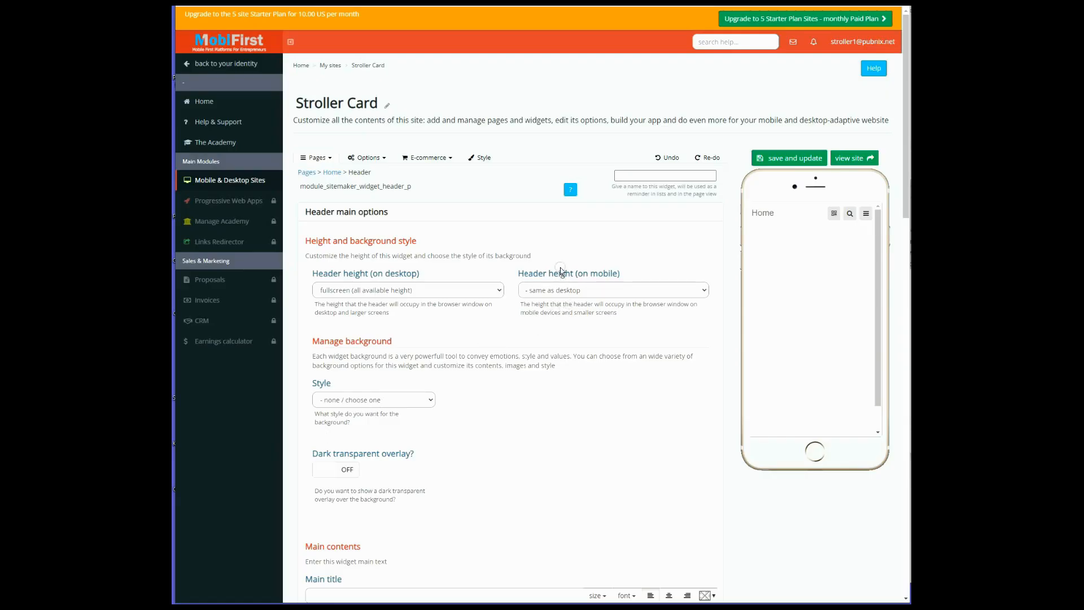
{"action": "left_click", "coordinate": [561, 290]}
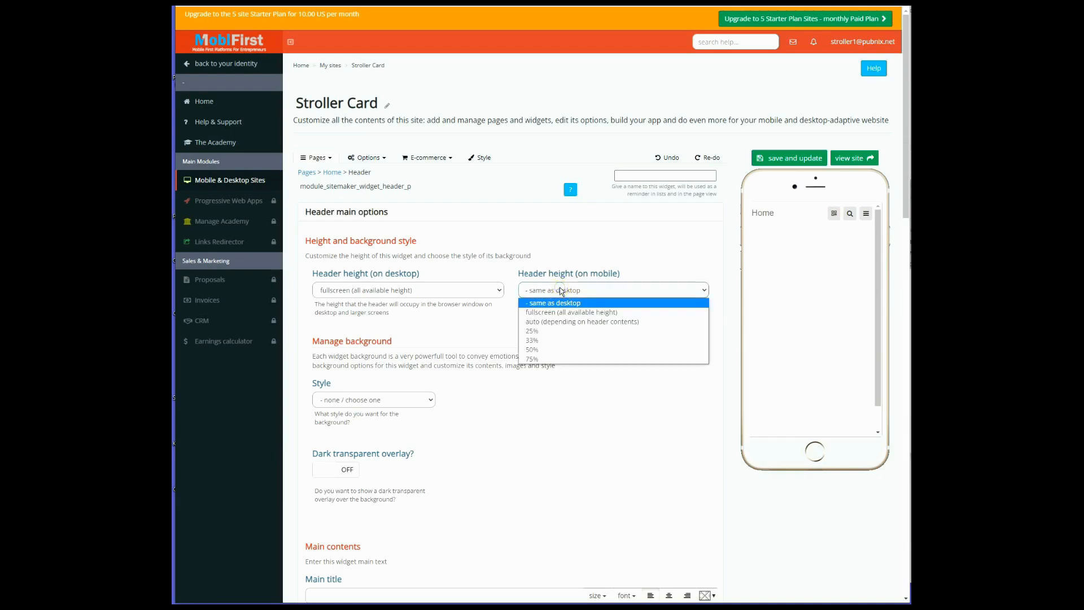
{"action": "left_click", "coordinate": [550, 333]}
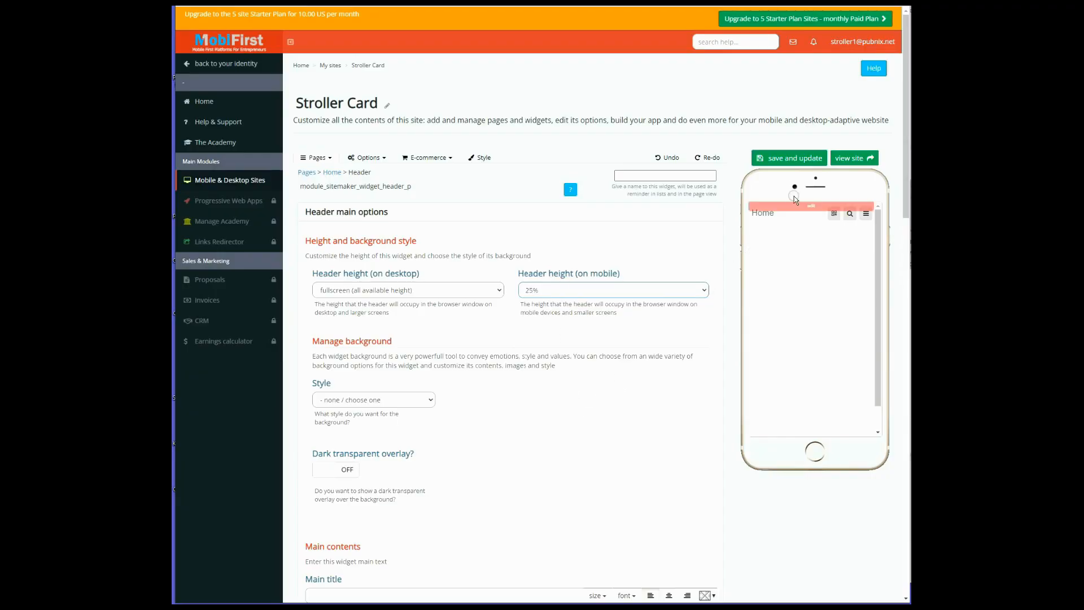
{"action": "left_click", "coordinate": [792, 160]}
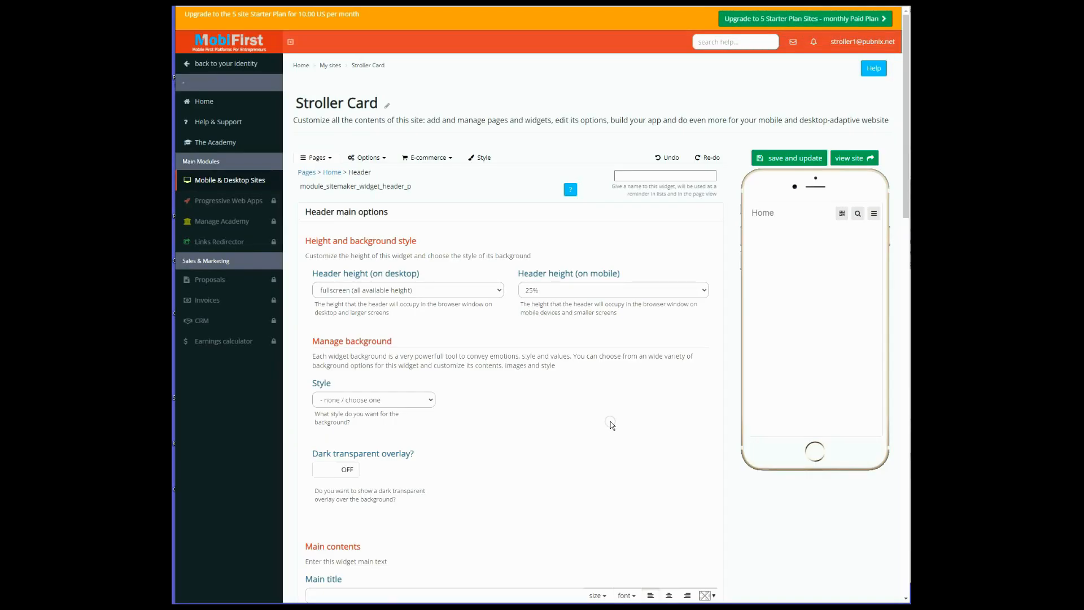
Give the Header widget a solid color background in blue #0000ff and save the widget
{"action": "scroll", "coordinate": [613, 418], "scroll_direction": "down", "scroll_amount": 1}
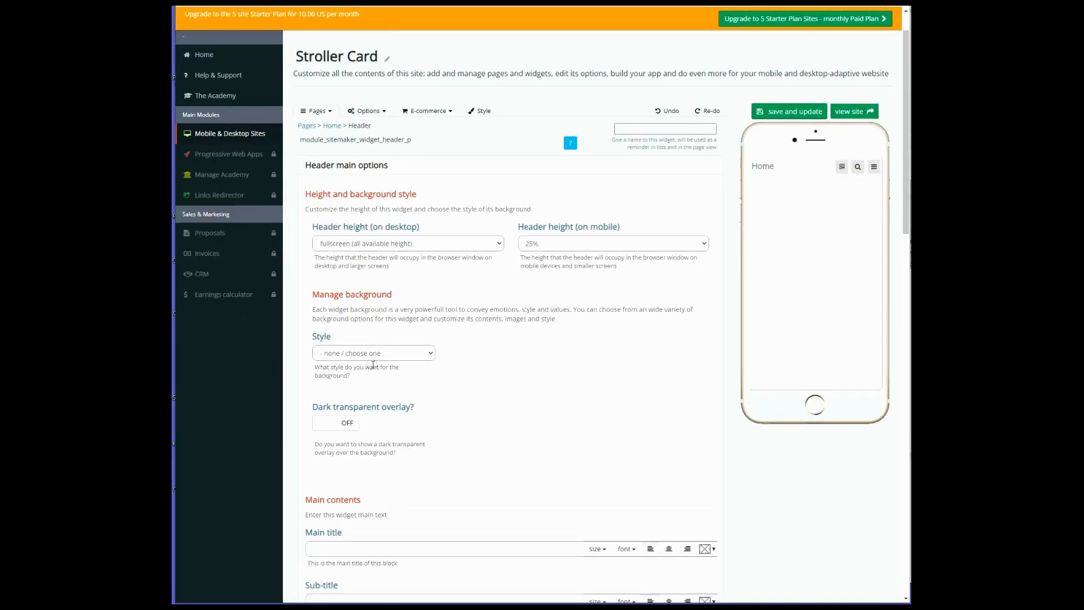
{"action": "left_click", "coordinate": [356, 354]}
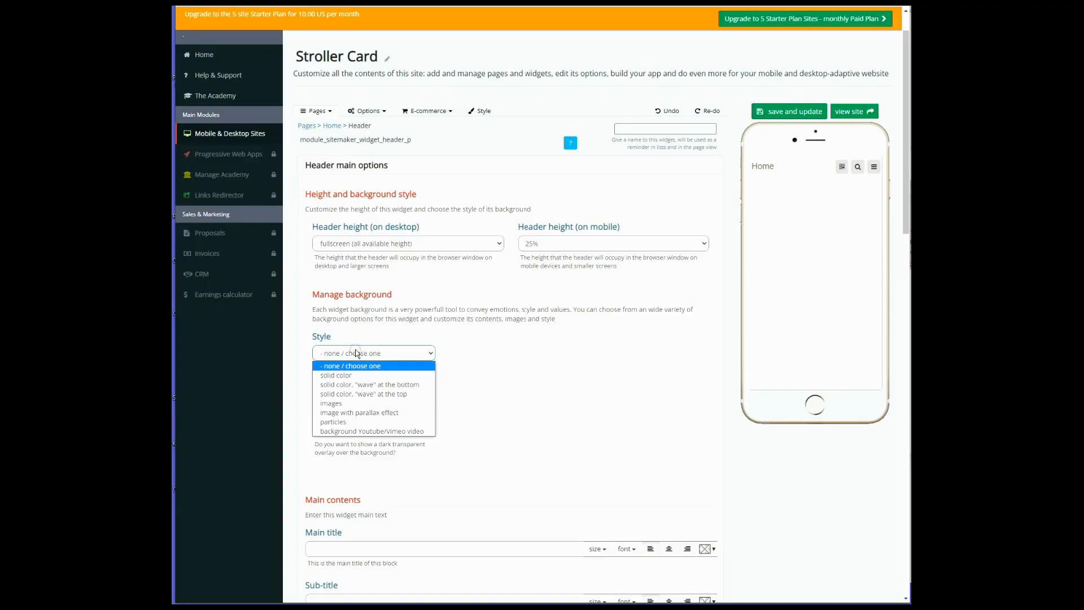
{"action": "left_click", "coordinate": [351, 375]}
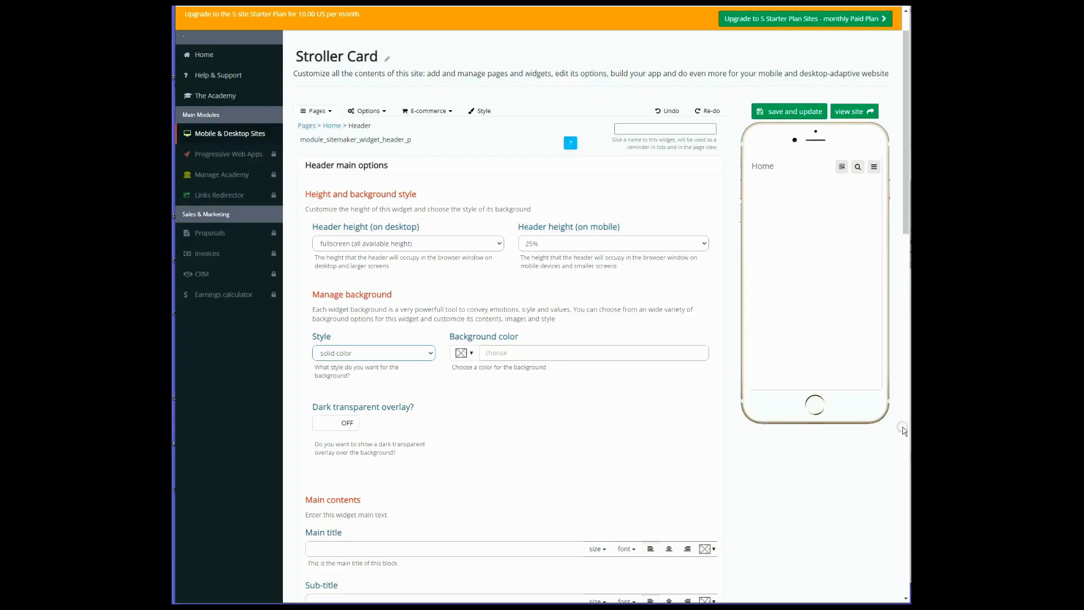
{"action": "left_click", "coordinate": [462, 354]}
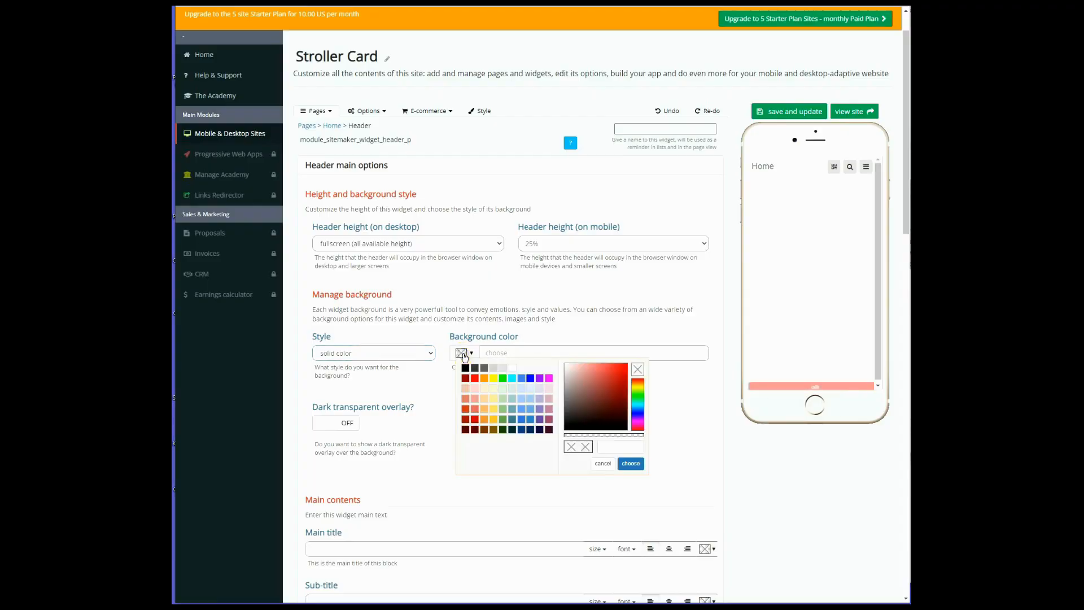
{"action": "left_click", "coordinate": [531, 379]}
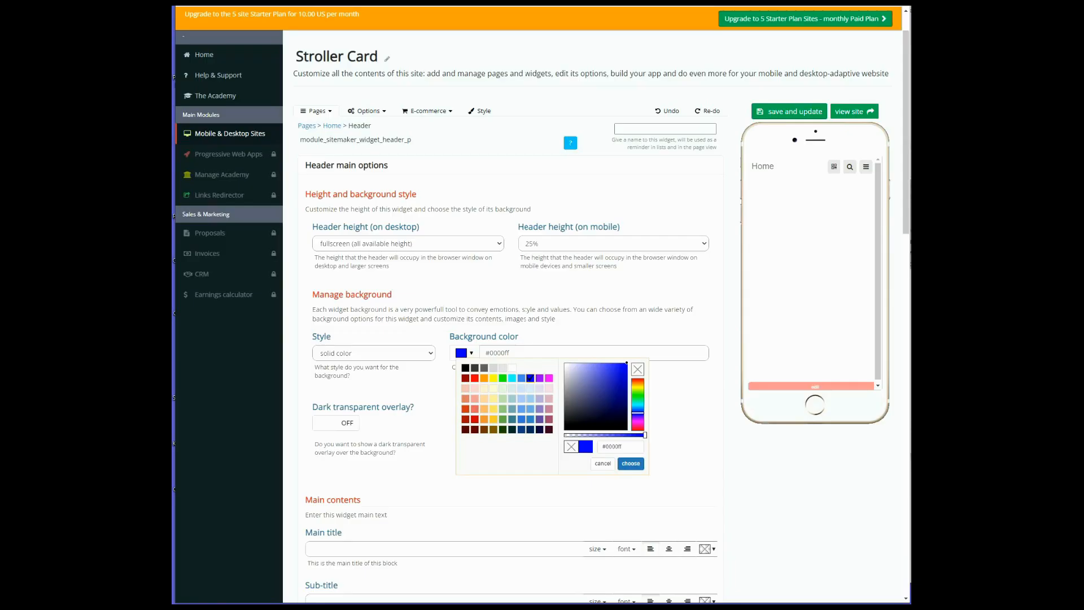
{"action": "left_click", "coordinate": [695, 437]}
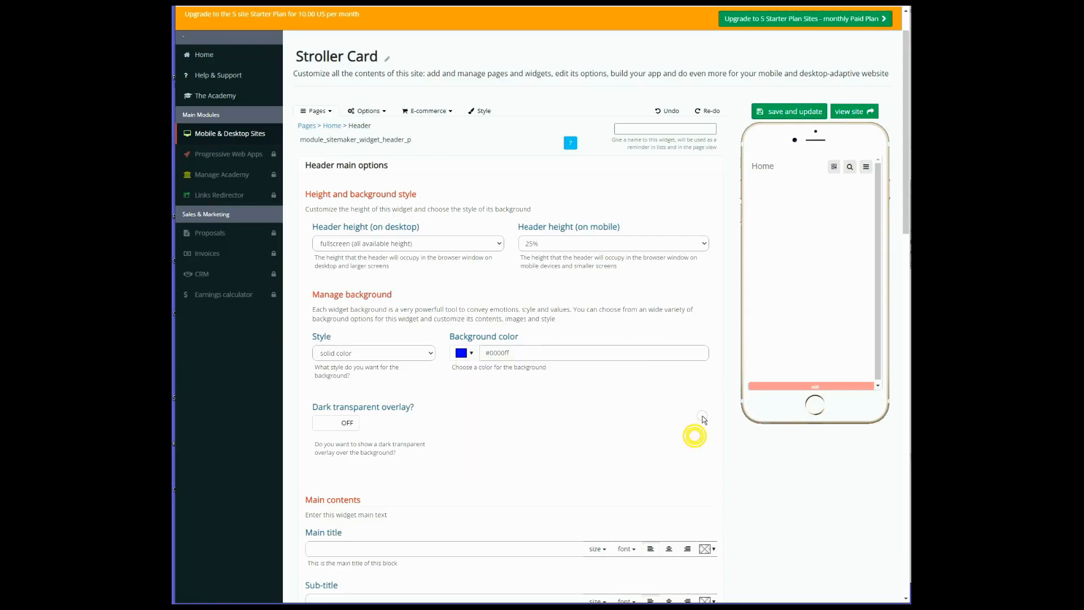
{"action": "left_click", "coordinate": [788, 113]}
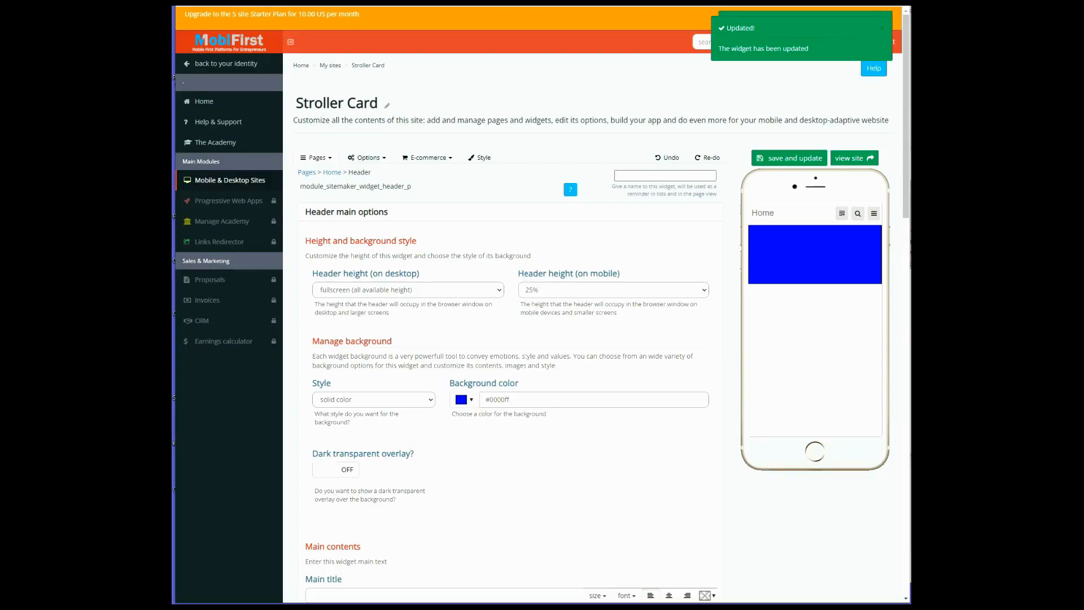
Set the Header widget's main title to "Mobifirst-Personal"
{"action": "scroll", "coordinate": [448, 483], "scroll_direction": "down", "scroll_amount": 3}
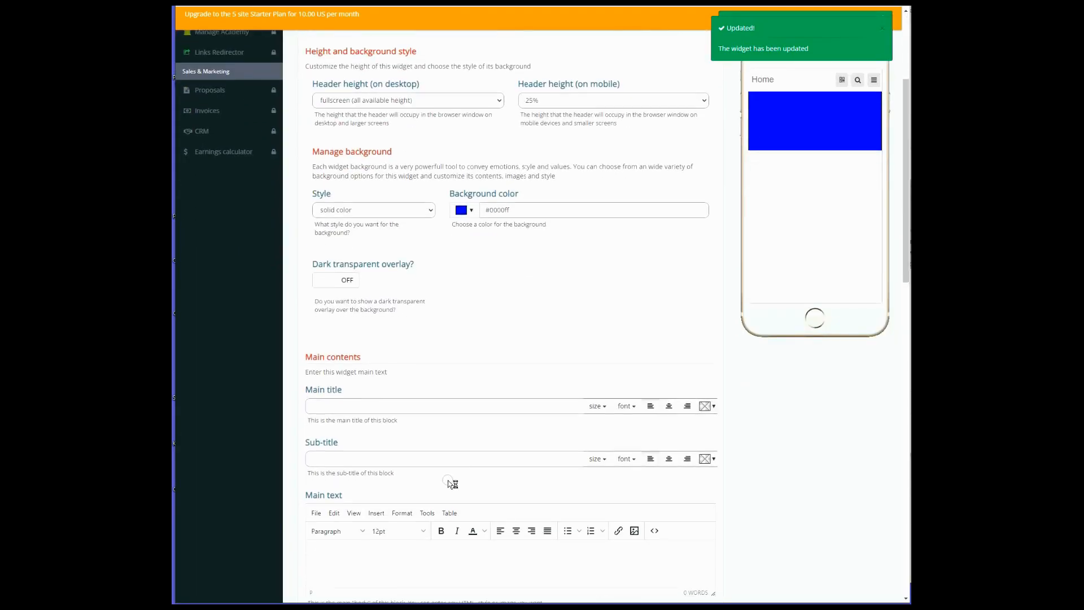
{"action": "scroll", "coordinate": [449, 483], "scroll_direction": "down", "scroll_amount": 3}
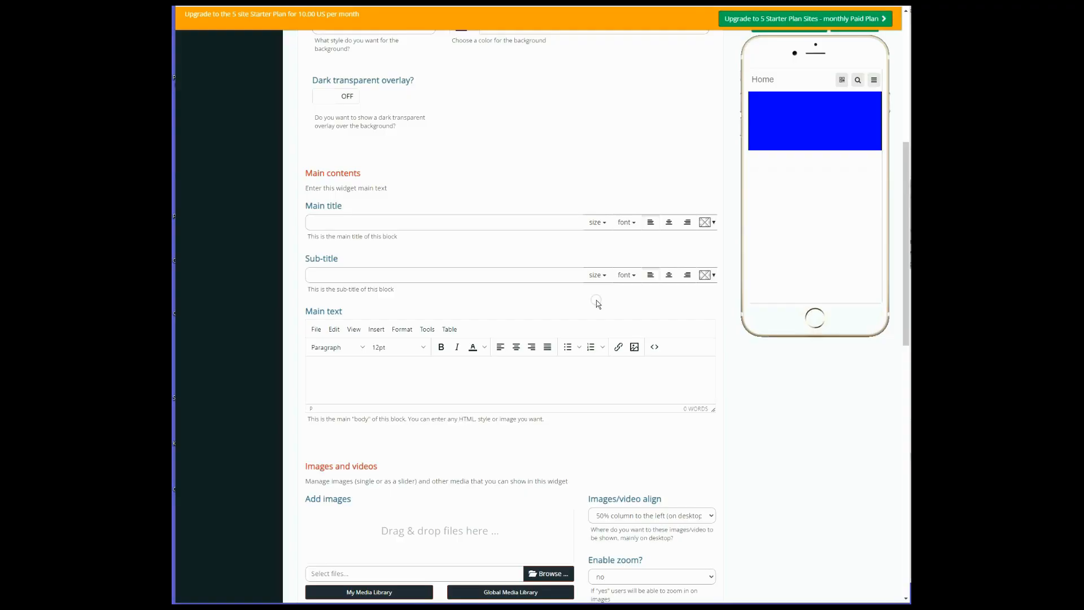
{"action": "left_click", "coordinate": [331, 221]}
{"action": "right_click", "coordinate": [331, 220]}
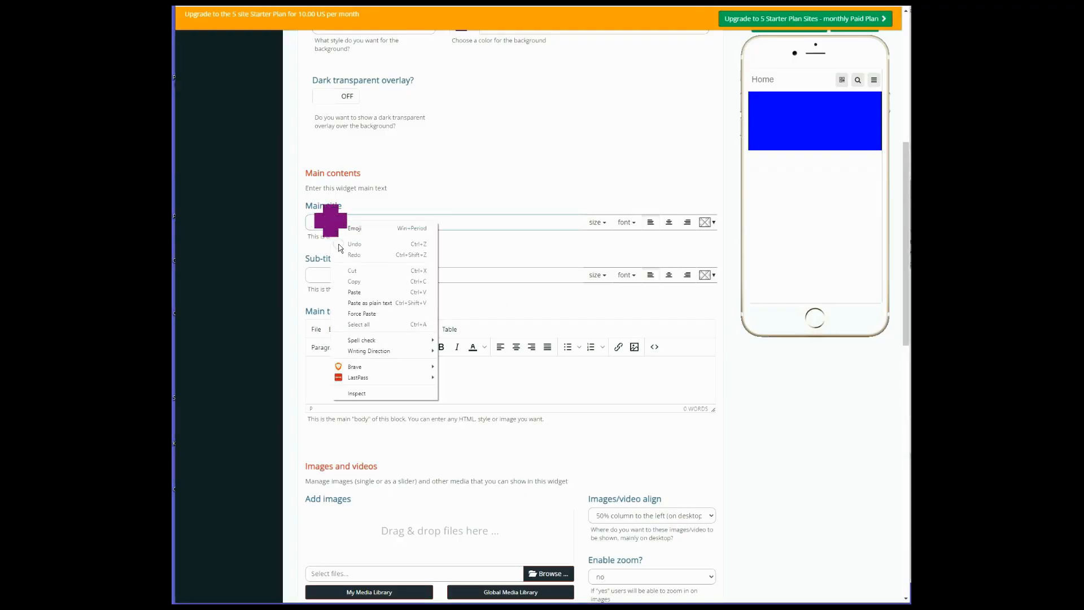
{"action": "left_click", "coordinate": [354, 292]}
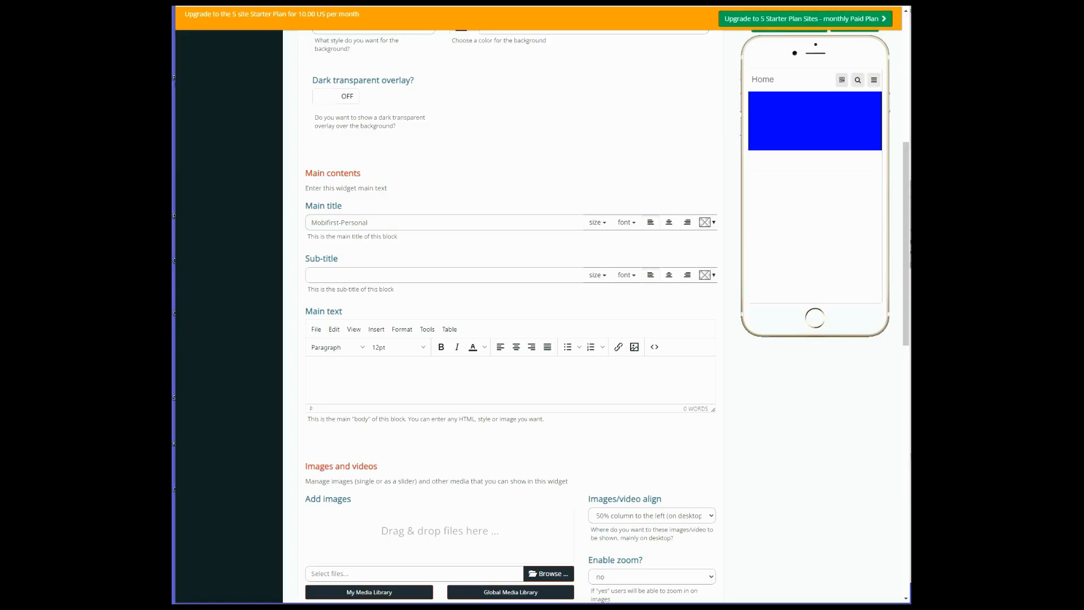
Enter the card owner's full name as the Header widget's sub-title and save the widget
{"action": "right_click", "coordinate": [314, 275]}
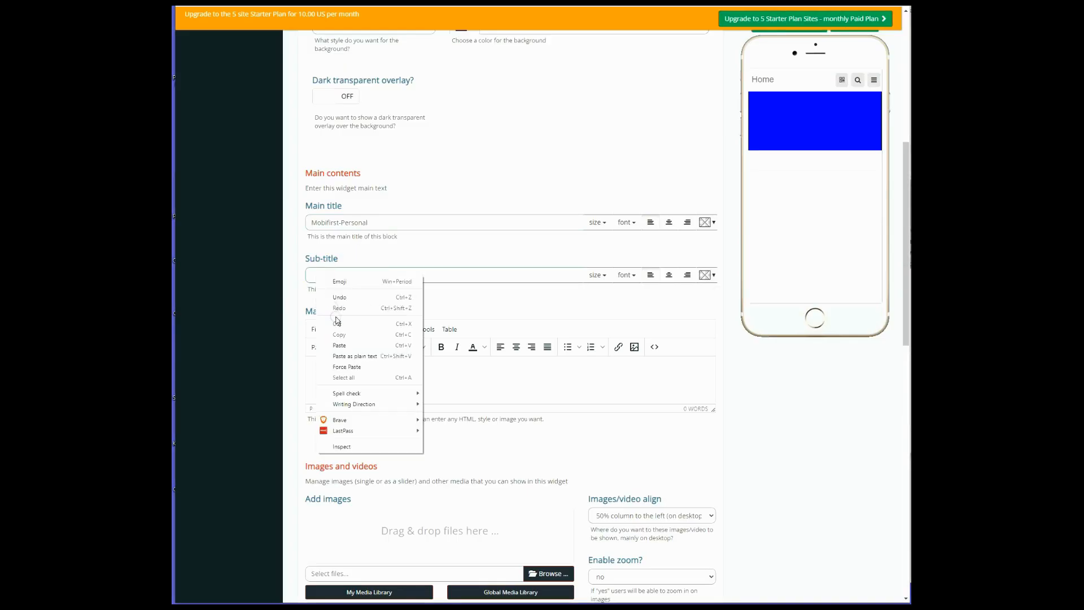
{"action": "left_click", "coordinate": [342, 346]}
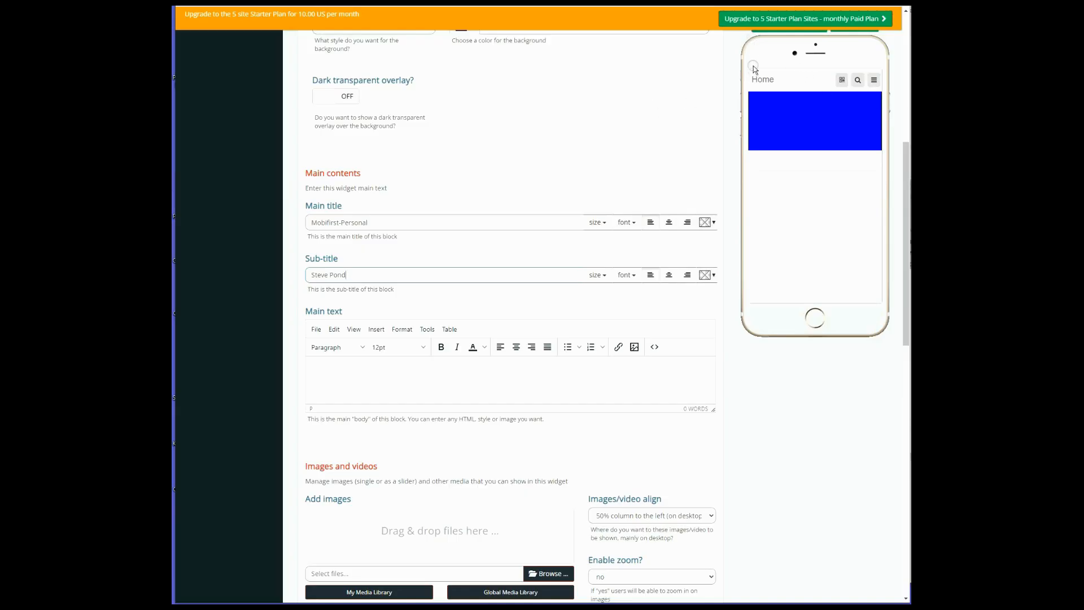
{"action": "scroll", "coordinate": [759, 68], "scroll_direction": "up", "scroll_amount": 3}
{"action": "scroll", "coordinate": [759, 68], "scroll_direction": "up", "scroll_amount": 2}
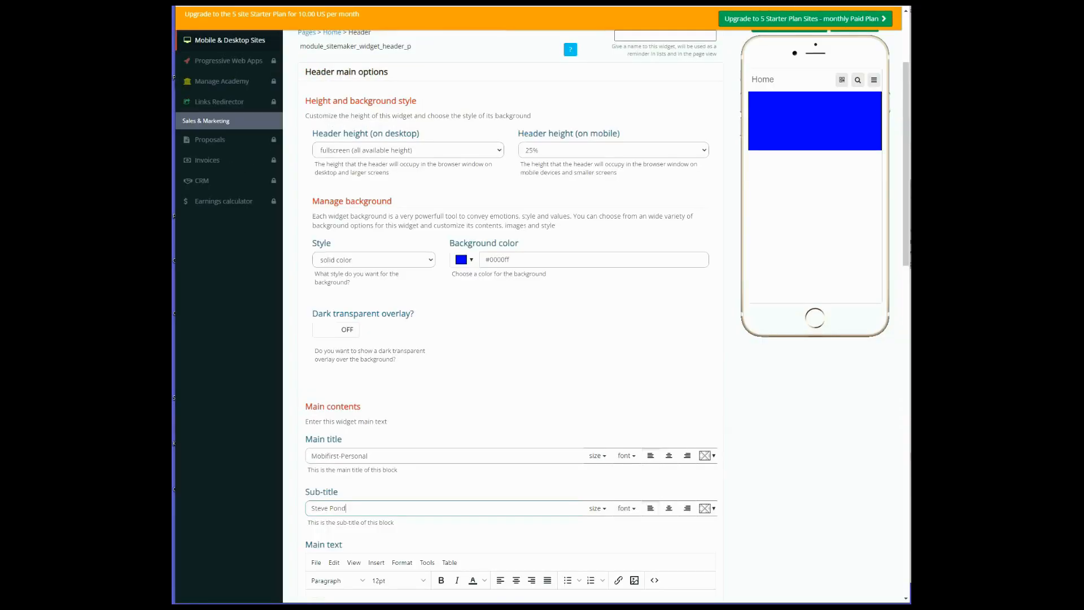
{"action": "scroll", "coordinate": [908, 78], "scroll_direction": "up", "scroll_amount": 2}
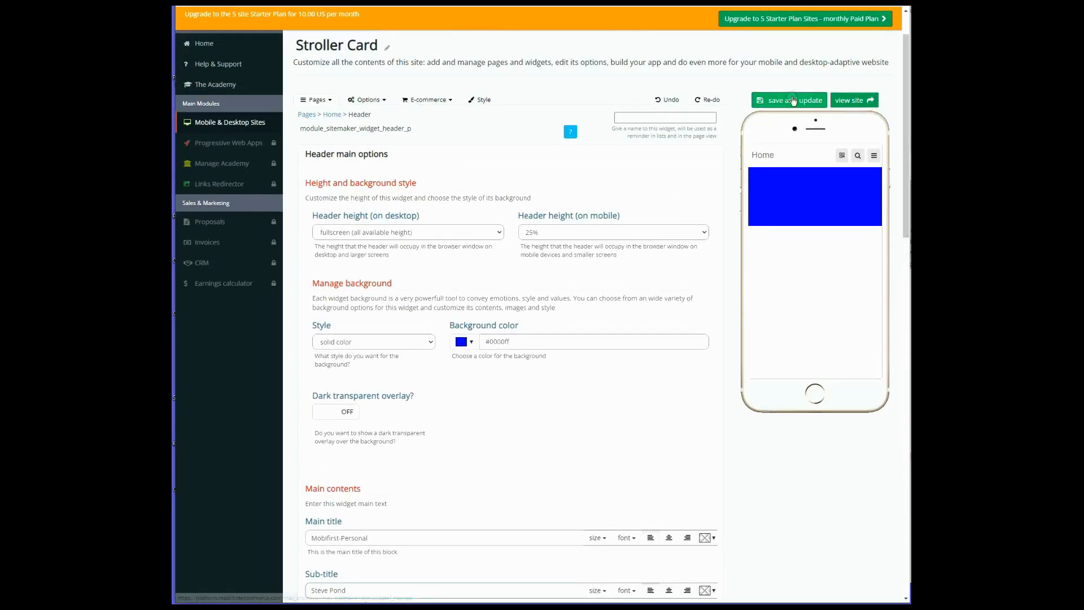
{"action": "left_click", "coordinate": [790, 100]}
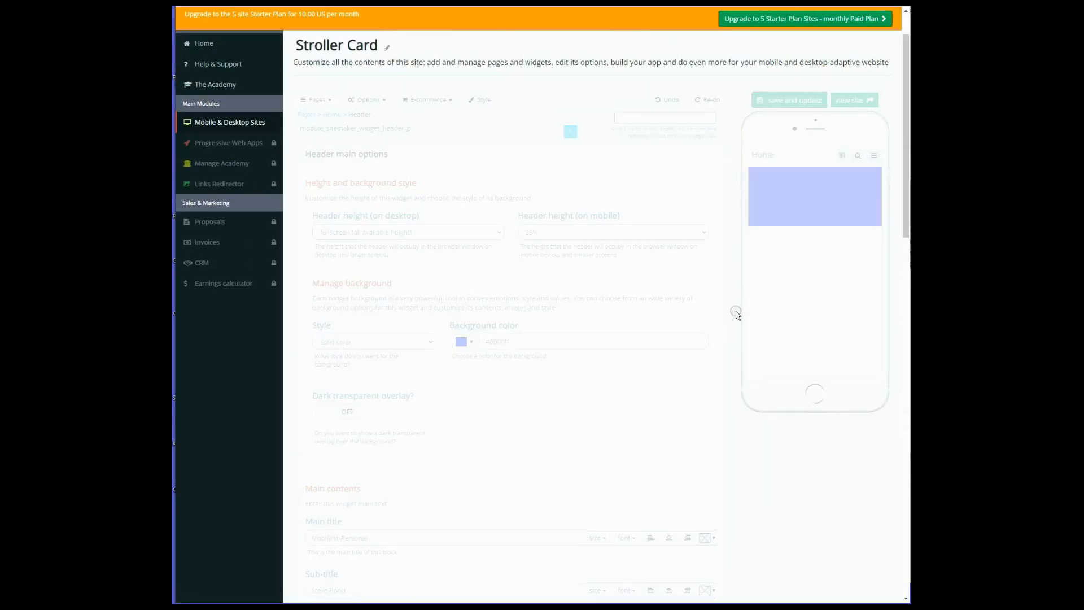
Set the Header's main title and sub-title to the Righteous font and center-align both
{"action": "scroll", "coordinate": [699, 306], "scroll_direction": "down", "scroll_amount": 5}
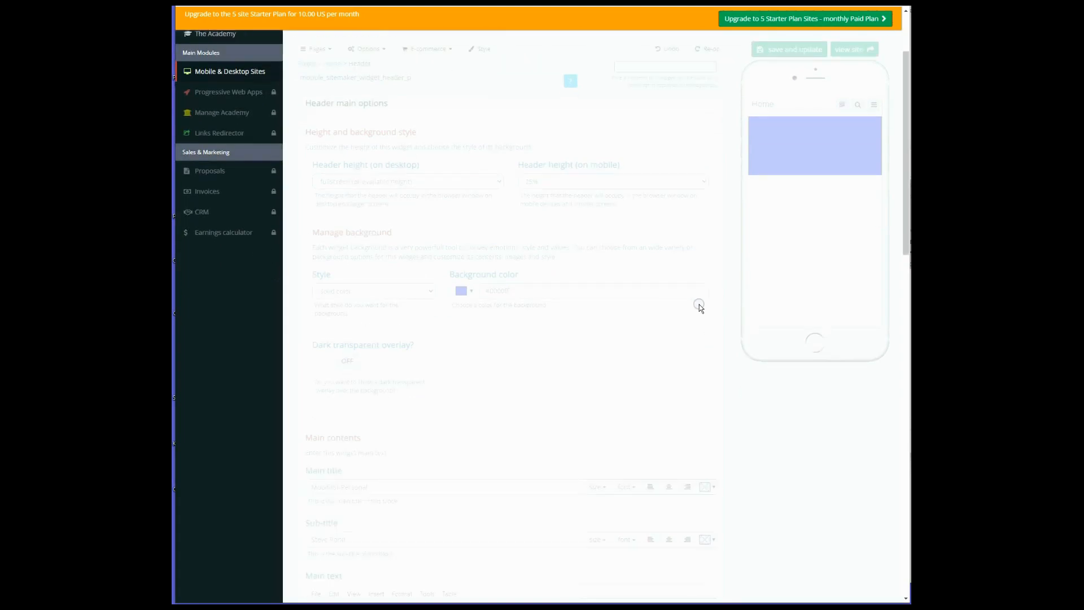
{"action": "scroll", "coordinate": [700, 302], "scroll_direction": "down", "scroll_amount": 5}
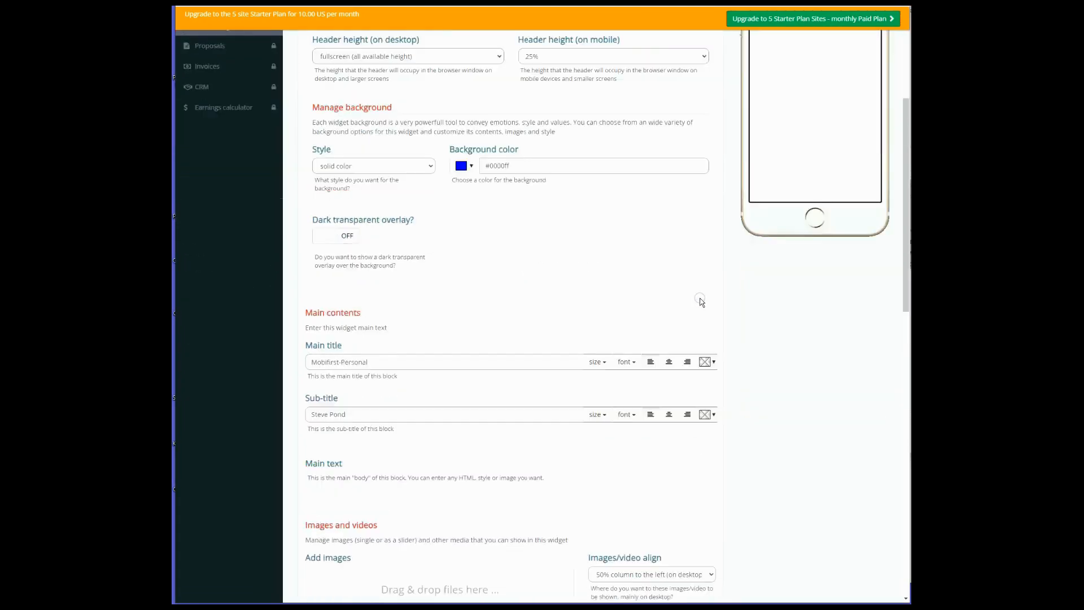
{"action": "scroll", "coordinate": [703, 300], "scroll_direction": "down", "scroll_amount": 8}
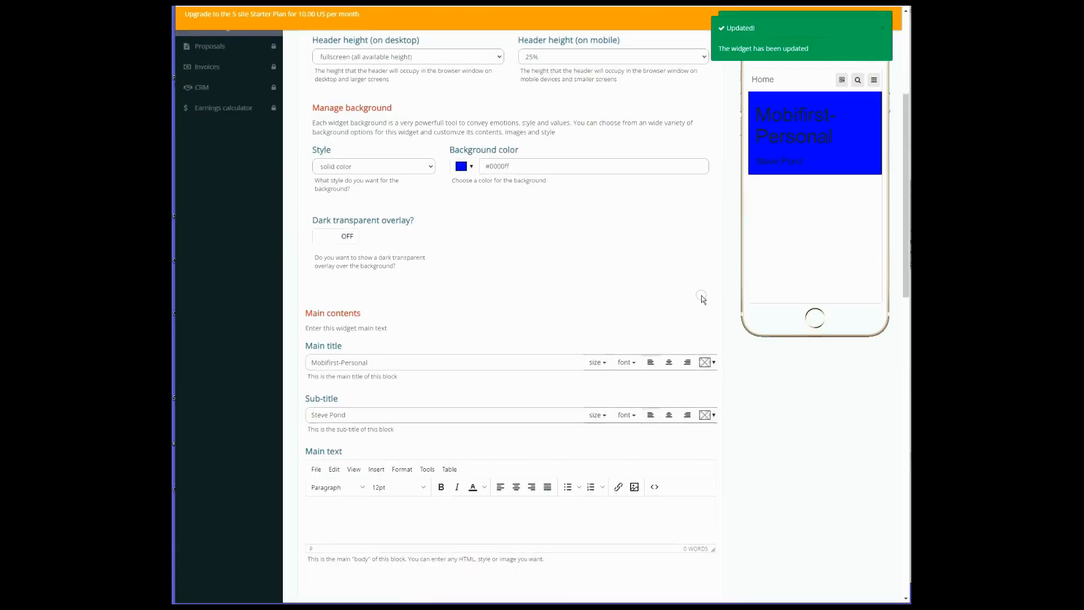
{"action": "scroll", "coordinate": [705, 297], "scroll_direction": "up", "scroll_amount": 1}
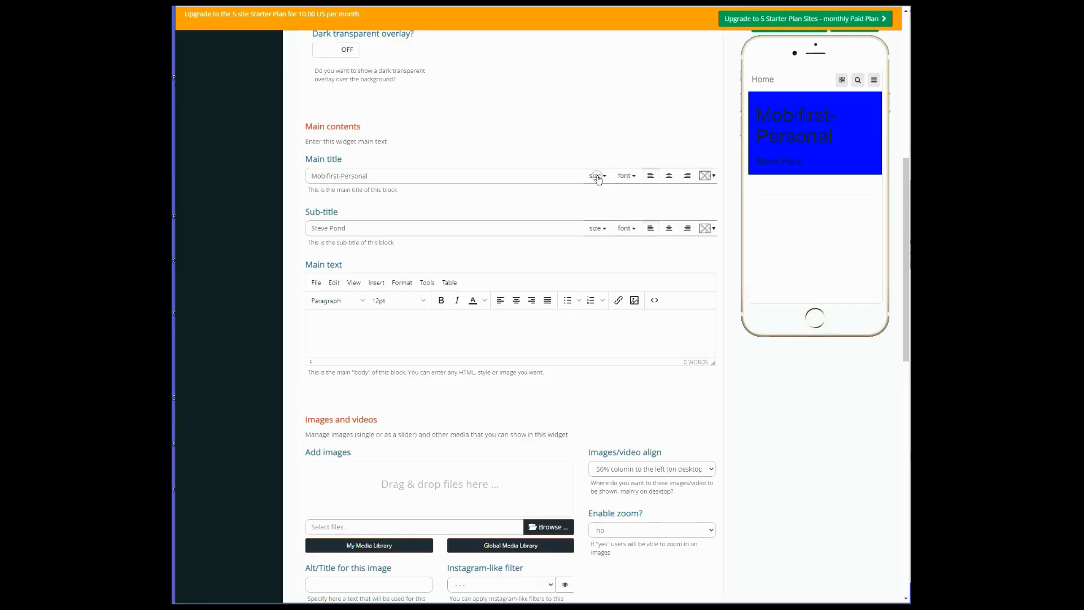
{"action": "left_click", "coordinate": [625, 176]}
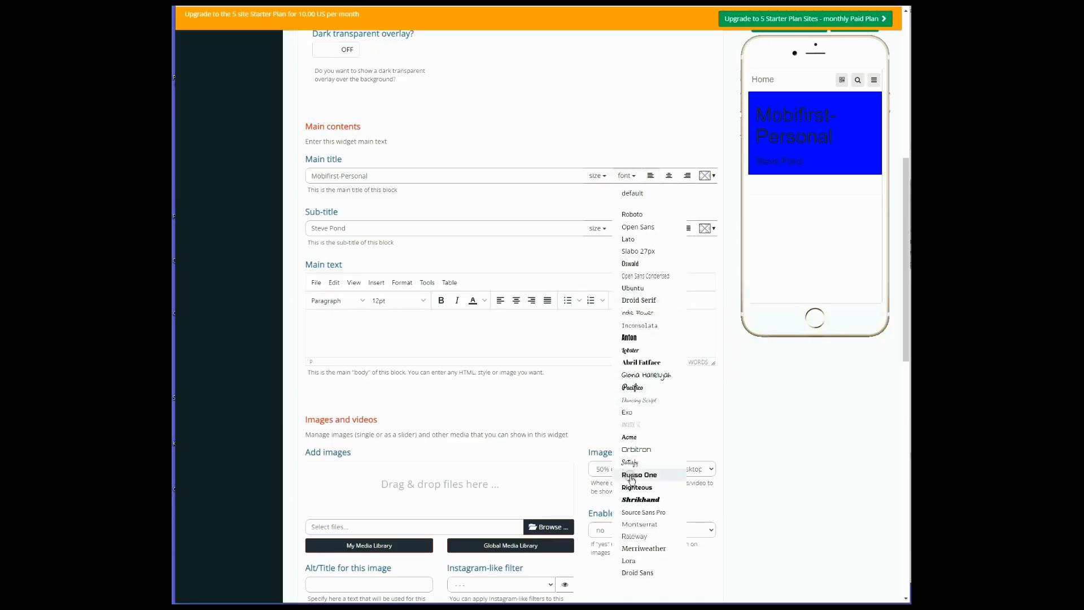
{"action": "left_click", "coordinate": [634, 487]}
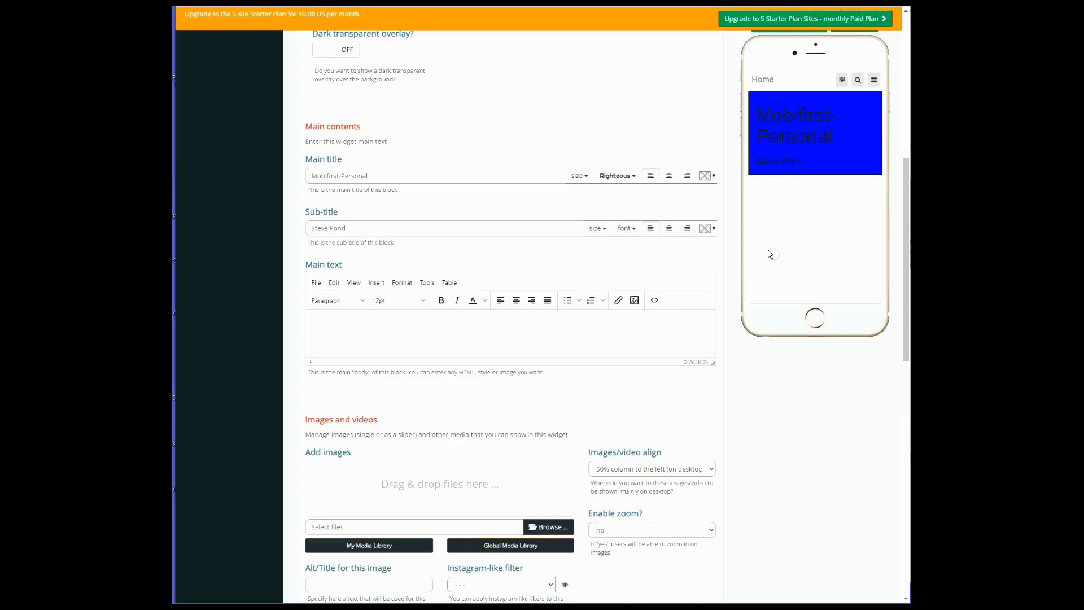
{"action": "left_click", "coordinate": [624, 228]}
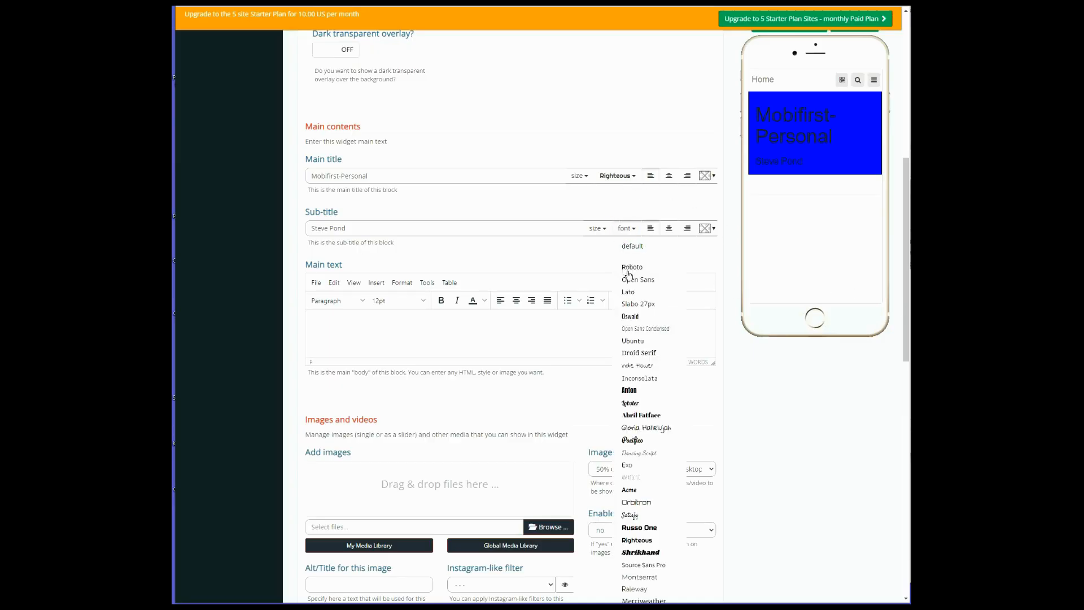
{"action": "left_click", "coordinate": [636, 540]}
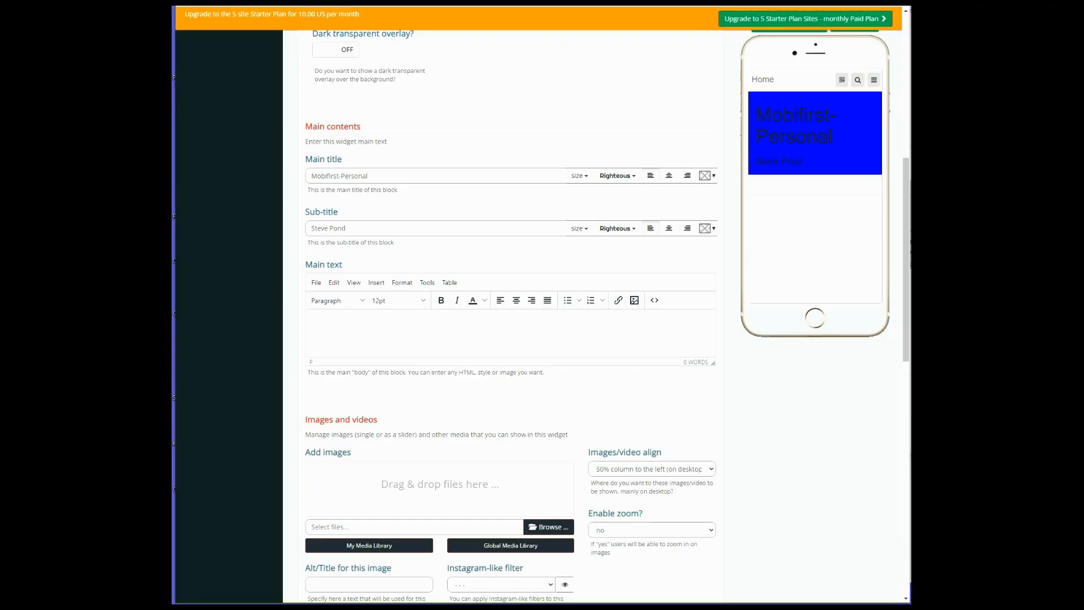
{"action": "left_click", "coordinate": [669, 175]}
{"action": "left_click", "coordinate": [669, 229]}
Color the Header's main title and sub-title yellow #ffff00 and save the widget
{"action": "left_click", "coordinate": [705, 177]}
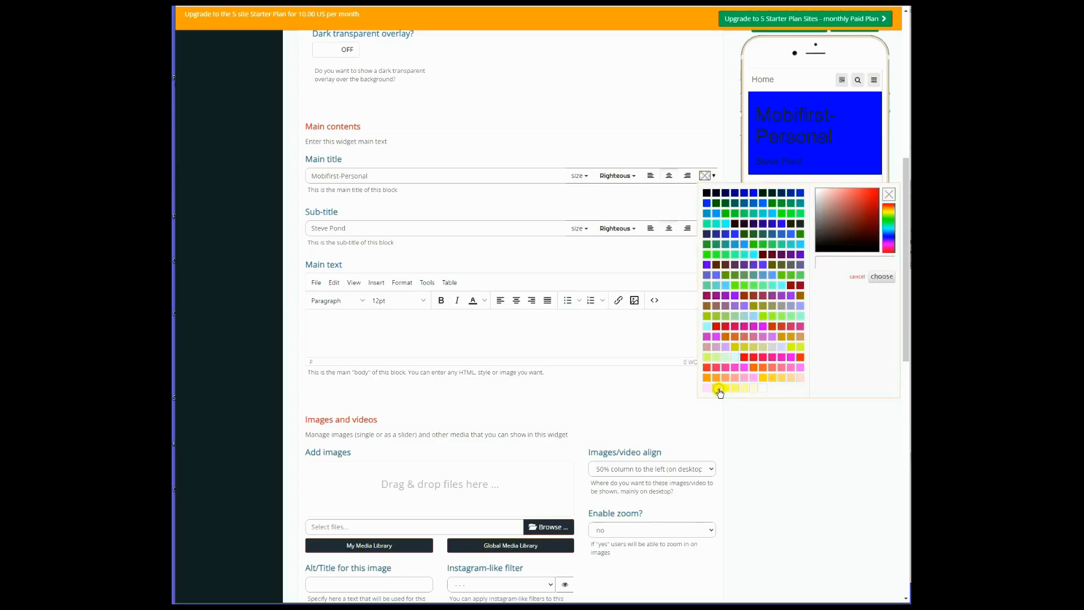
{"action": "left_click", "coordinate": [718, 390]}
{"action": "left_click", "coordinate": [676, 200]}
{"action": "left_click", "coordinate": [703, 228]}
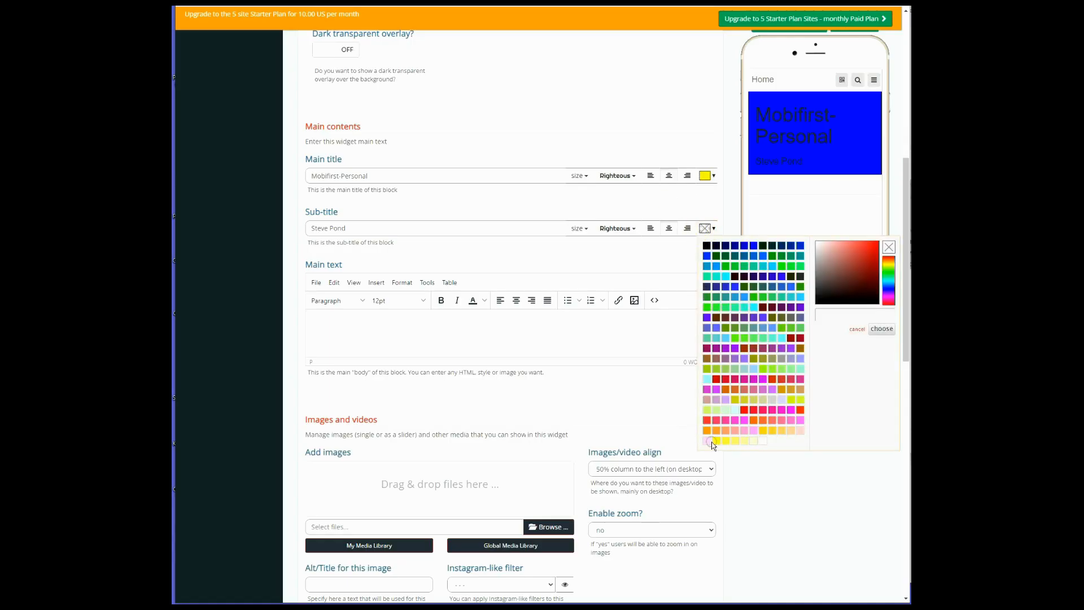
{"action": "left_click", "coordinate": [716, 441]}
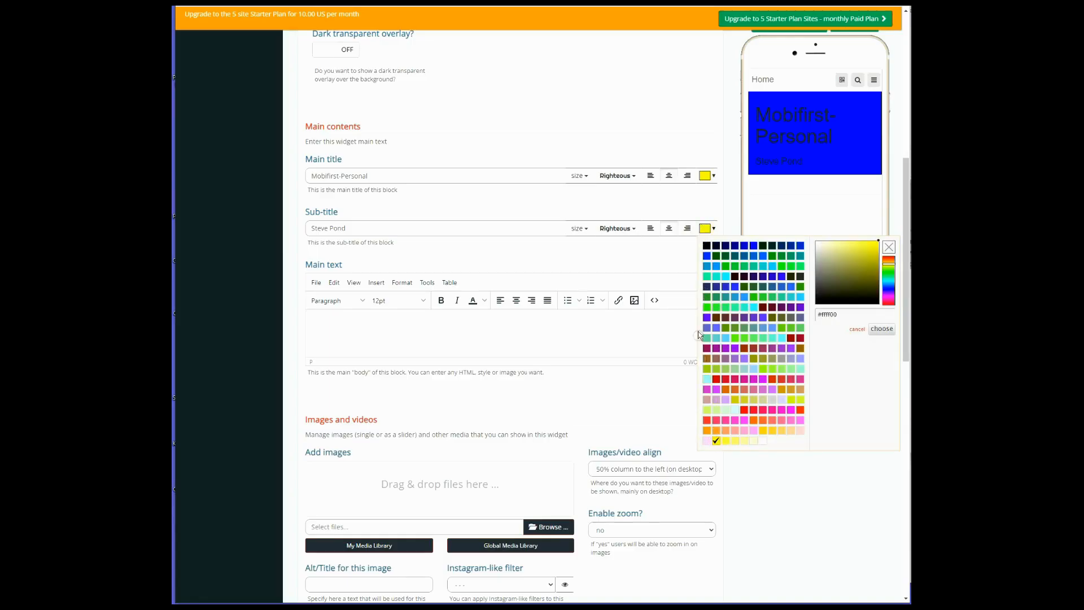
{"action": "left_click", "coordinate": [702, 204]}
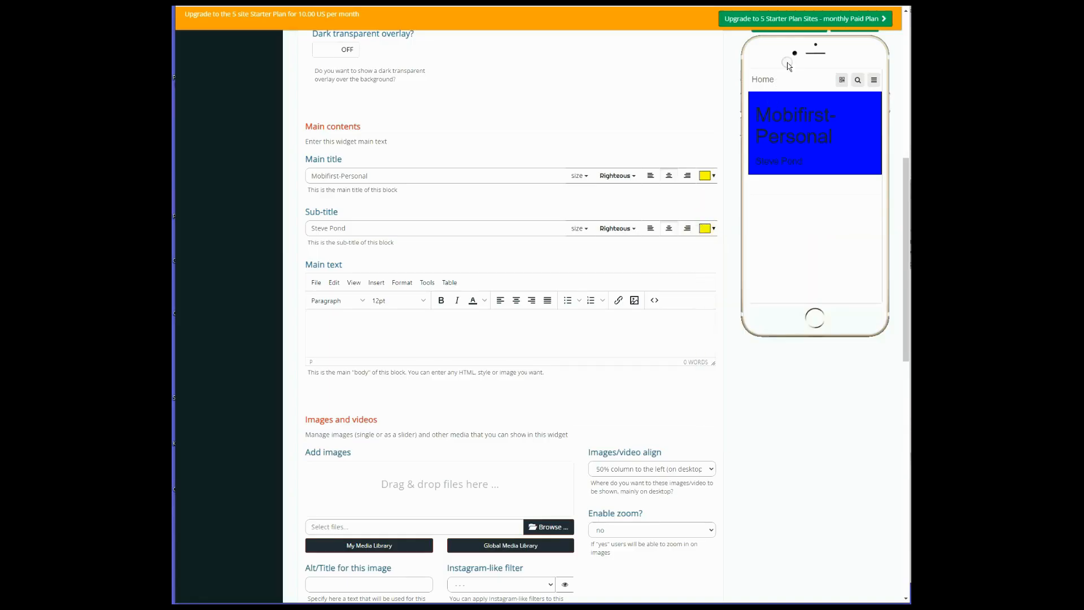
{"action": "scroll", "coordinate": [907, 243], "scroll_direction": "up", "scroll_amount": 7}
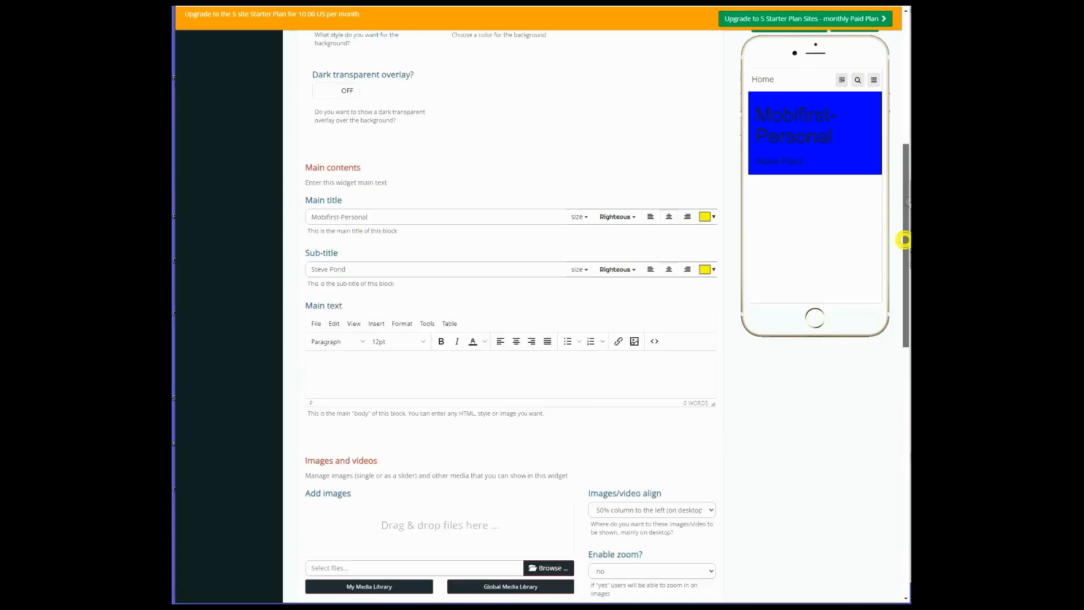
{"action": "left_click", "coordinate": [825, 153]}
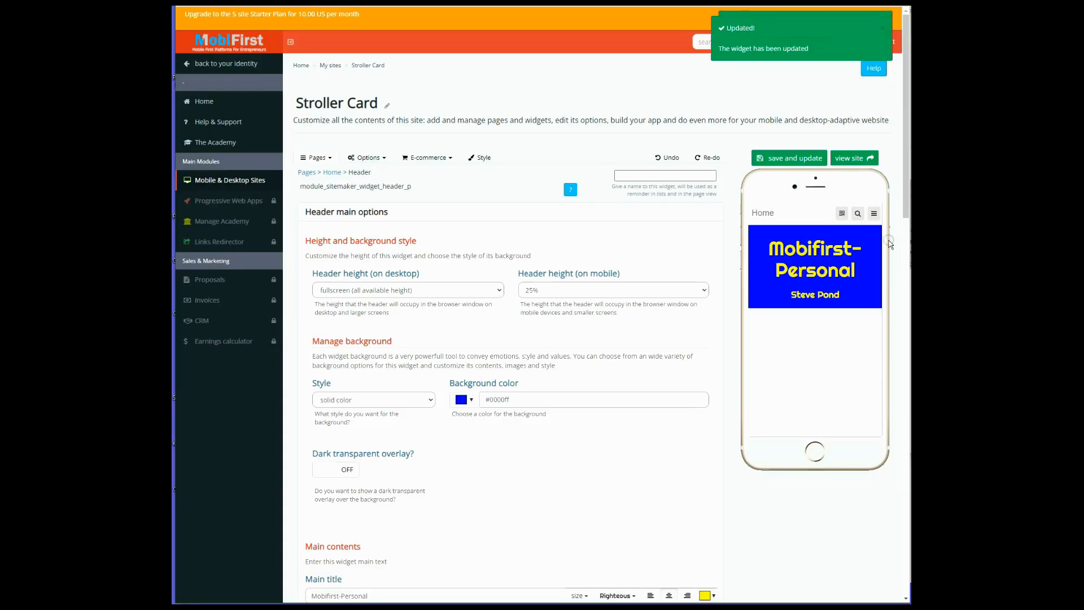
Upload the image file MobiFirstPersonallogo-600.png to the Header widget's images
{"action": "scroll", "coordinate": [852, 403], "scroll_direction": "down", "scroll_amount": 6}
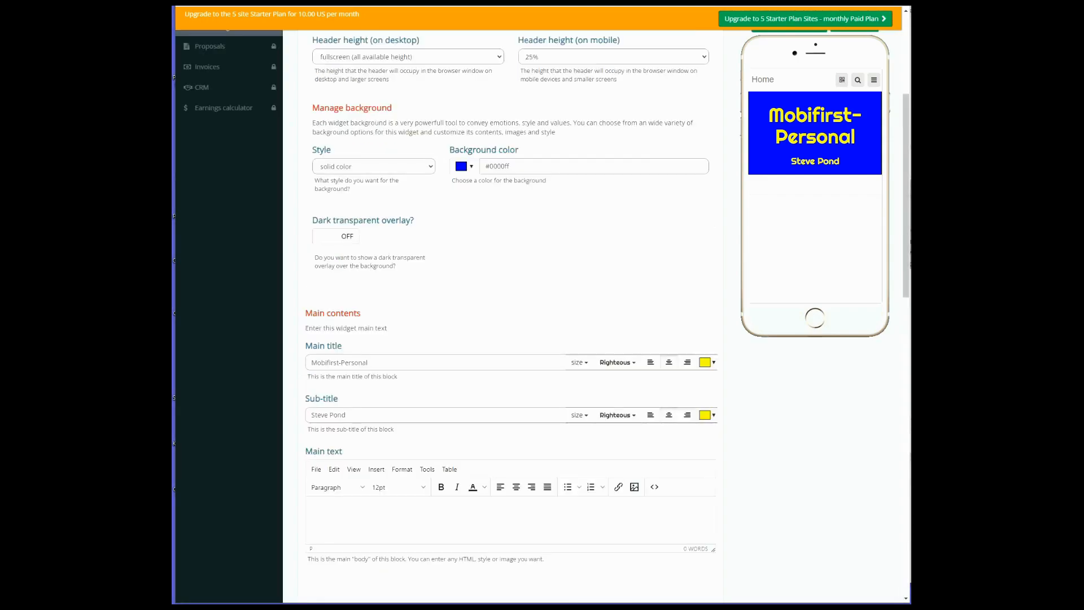
{"action": "scroll", "coordinate": [847, 508], "scroll_direction": "up", "scroll_amount": 2}
{"action": "scroll", "coordinate": [644, 445], "scroll_direction": "down", "scroll_amount": 2}
{"action": "scroll", "coordinate": [644, 444], "scroll_direction": "down", "scroll_amount": 2}
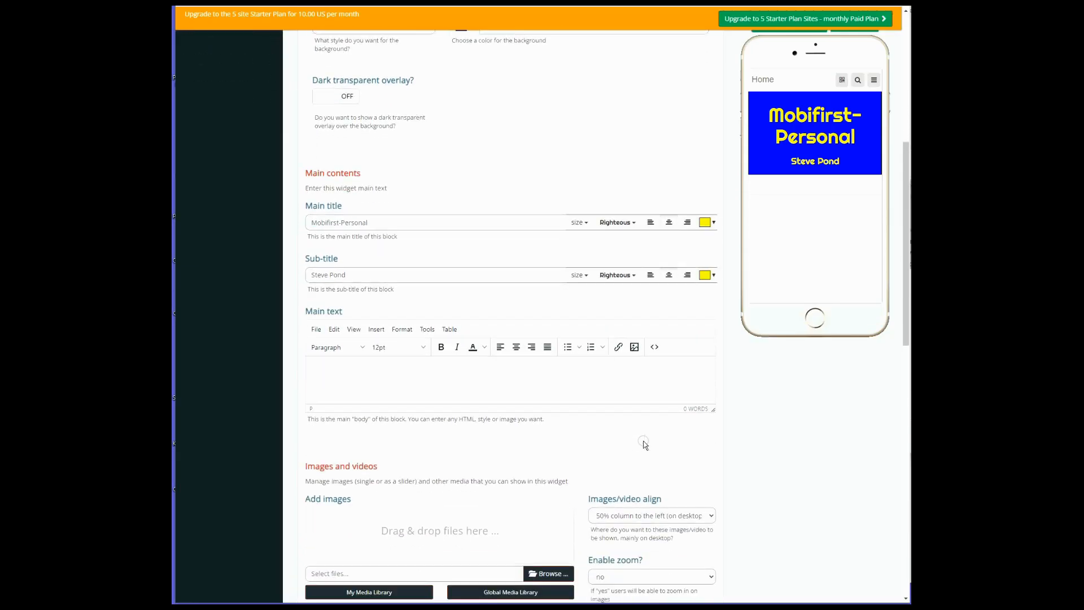
{"action": "scroll", "coordinate": [644, 445], "scroll_direction": "down", "scroll_amount": 3}
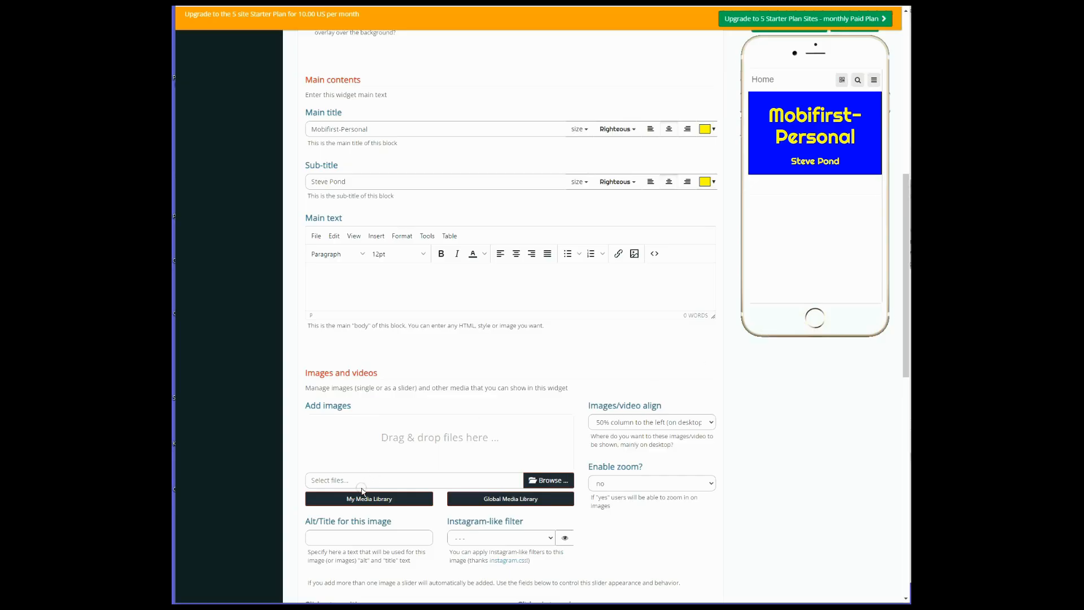
{"action": "left_click", "coordinate": [555, 479]}
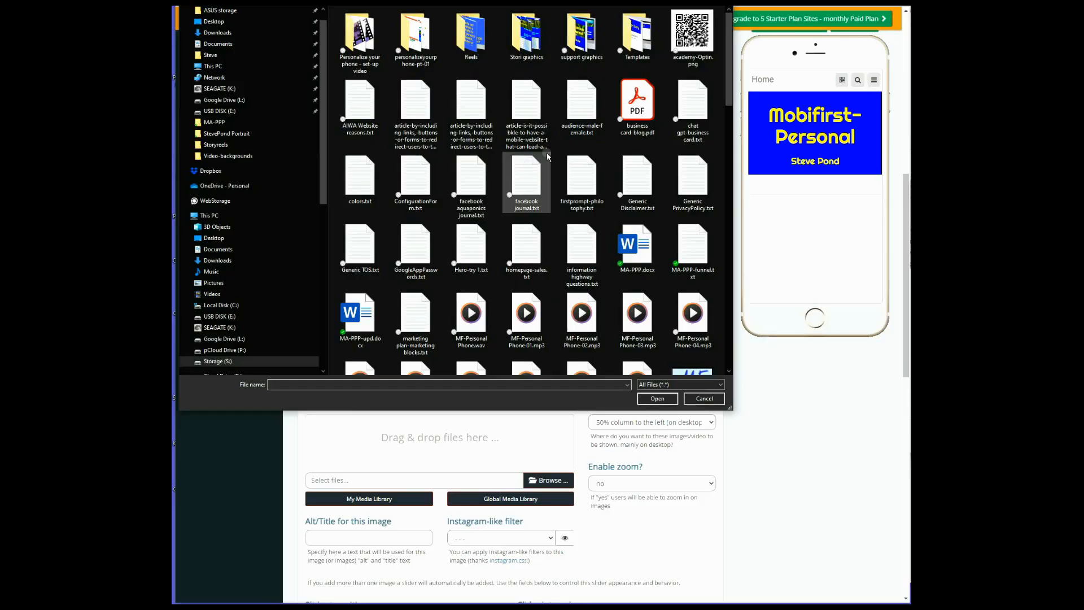
{"action": "scroll", "coordinate": [526, 211], "scroll_direction": "down", "scroll_amount": 5}
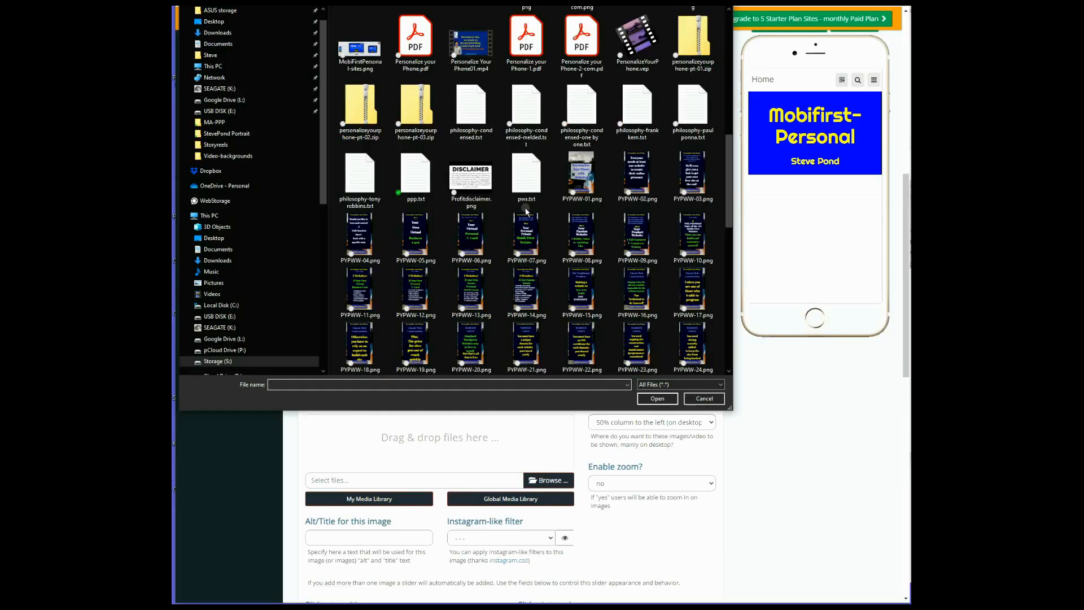
{"action": "scroll", "coordinate": [527, 212], "scroll_direction": "up", "scroll_amount": 5}
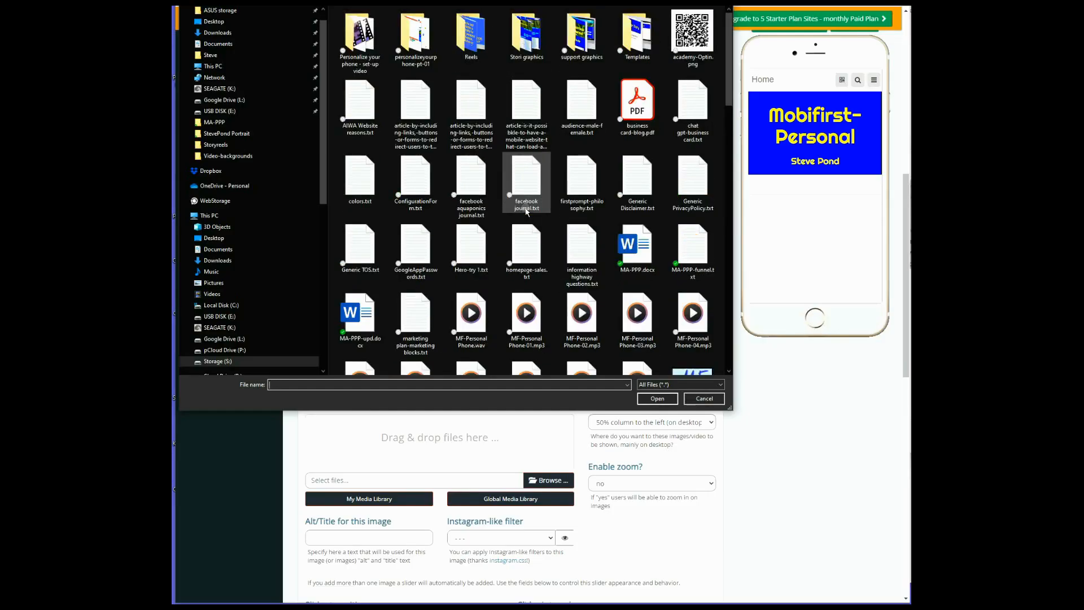
{"action": "scroll", "coordinate": [527, 212], "scroll_direction": "down", "scroll_amount": 5}
{"action": "scroll", "coordinate": [526, 211], "scroll_direction": "up", "scroll_amount": 10}
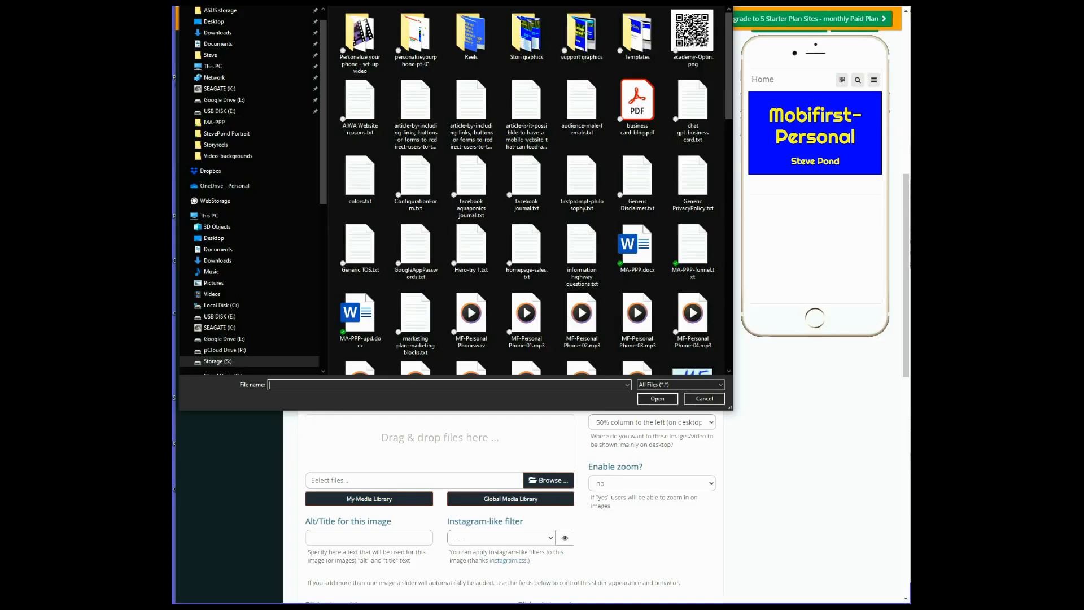
{"action": "scroll", "coordinate": [524, 266], "scroll_direction": "down", "scroll_amount": 3}
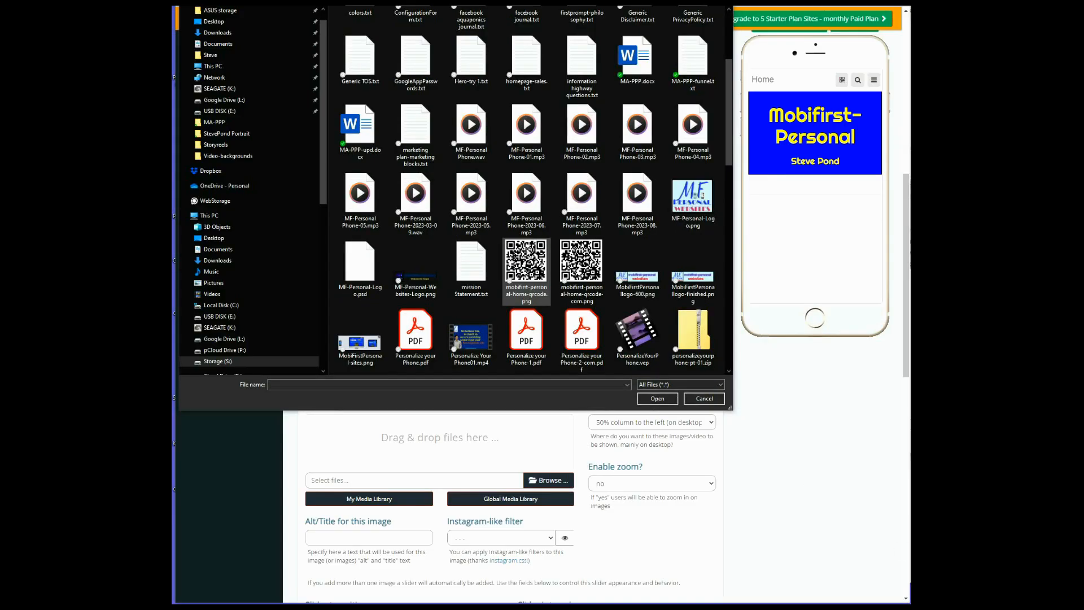
{"action": "left_click", "coordinate": [642, 288]}
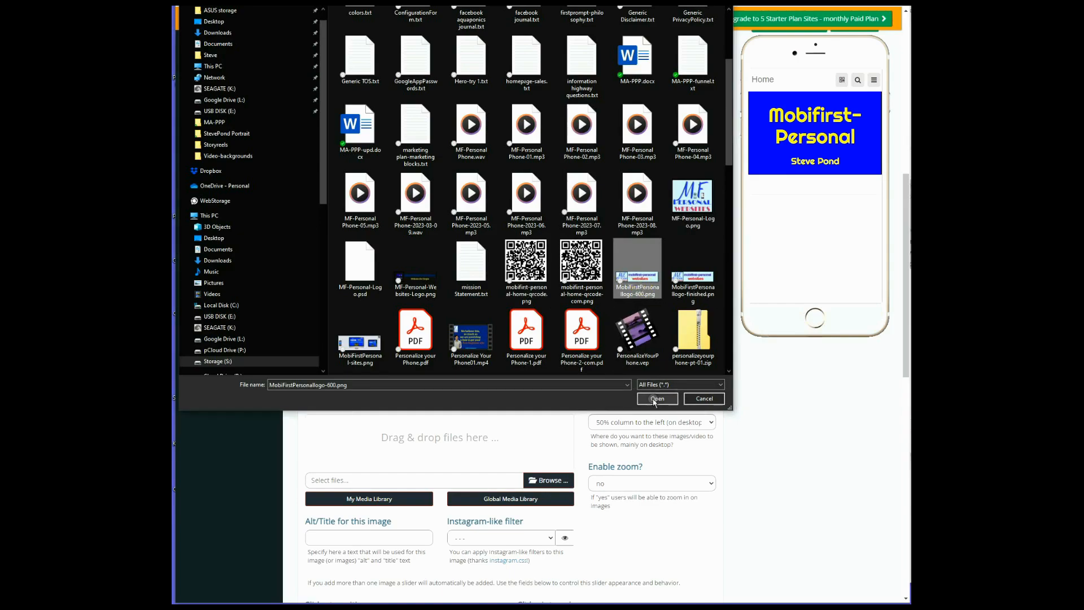
{"action": "left_click", "coordinate": [656, 399]}
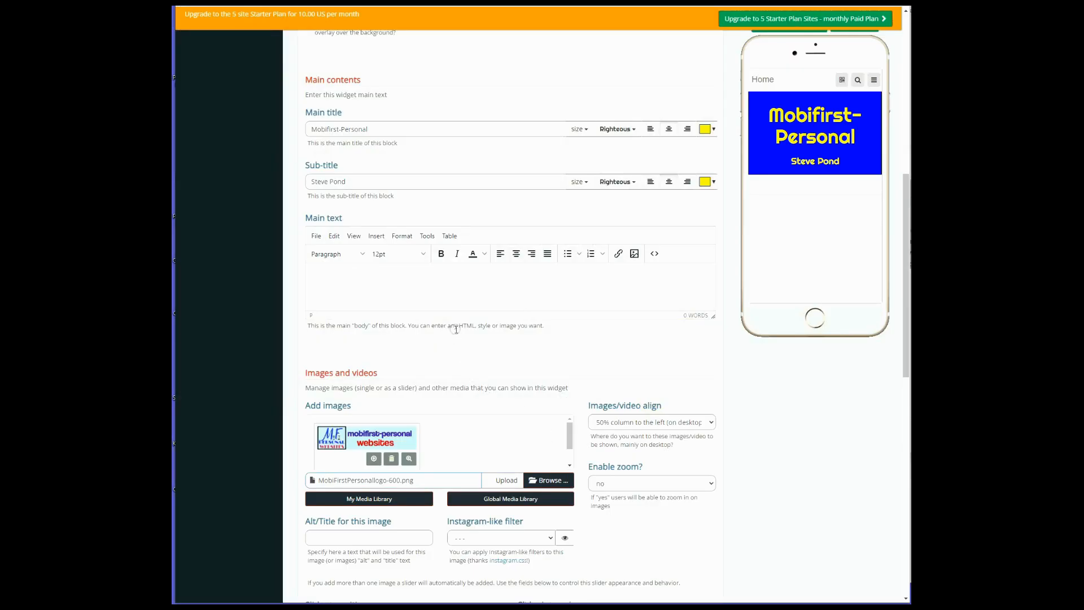
{"action": "scroll", "coordinate": [456, 329], "scroll_direction": "down", "scroll_amount": 1}
{"action": "scroll", "coordinate": [456, 329], "scroll_direction": "down", "scroll_amount": 1}
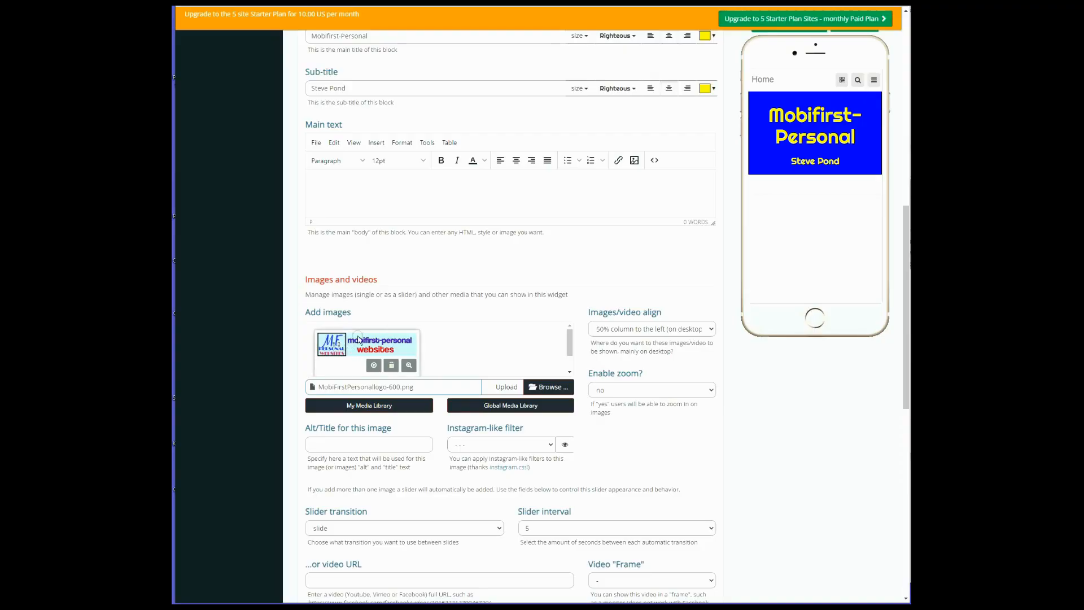
{"action": "left_click", "coordinate": [507, 389]}
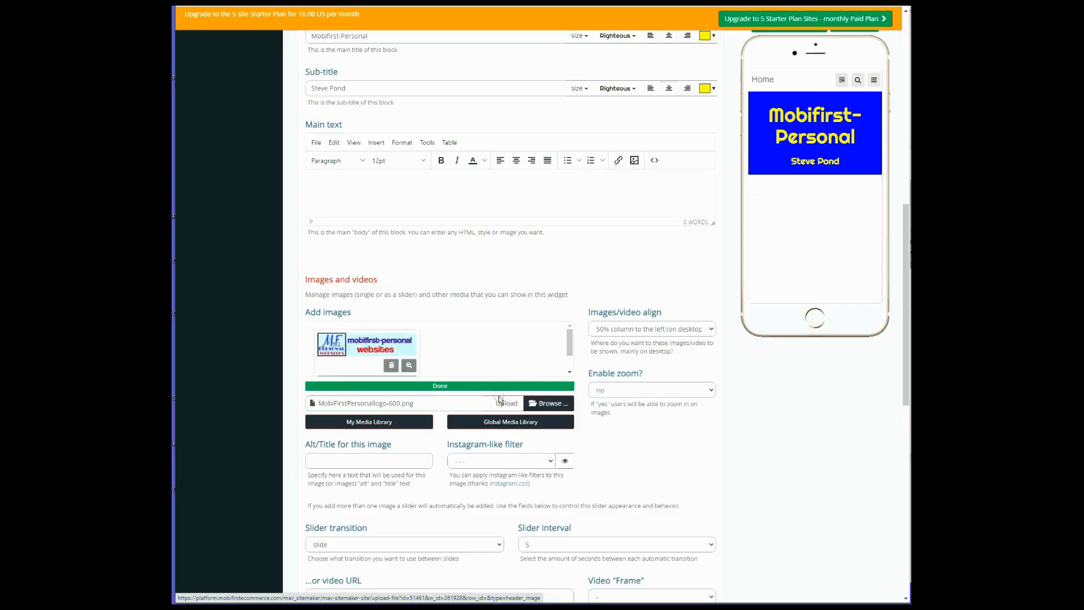
Save the Header widget with its newly uploaded logo image
{"action": "scroll", "coordinate": [748, 143], "scroll_direction": "up", "scroll_amount": 10}
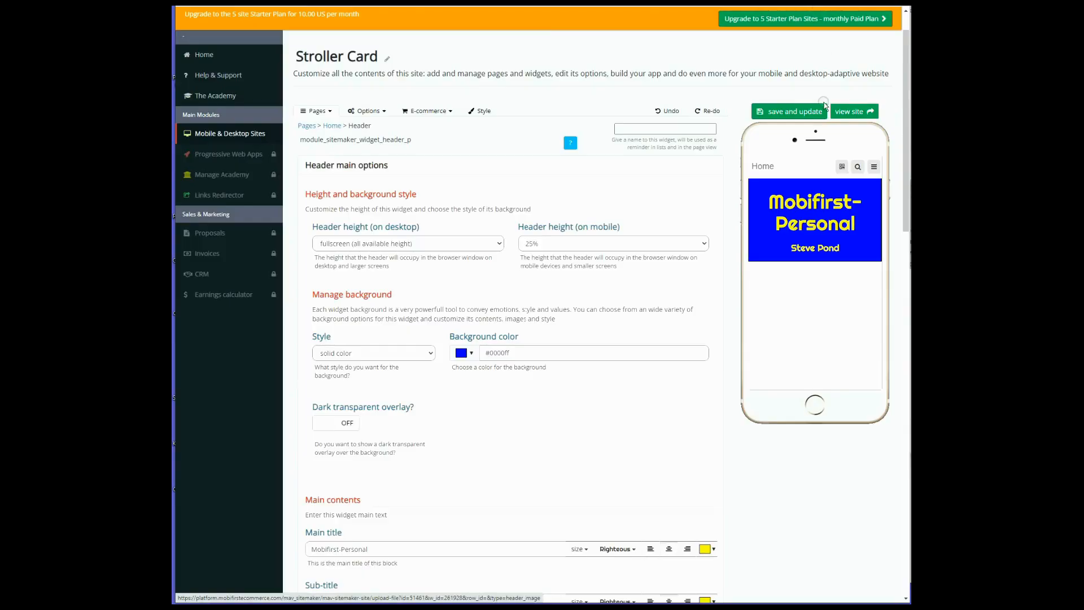
{"action": "left_click", "coordinate": [789, 111]}
{"action": "scroll", "coordinate": [715, 475], "scroll_direction": "down", "scroll_amount": 3}
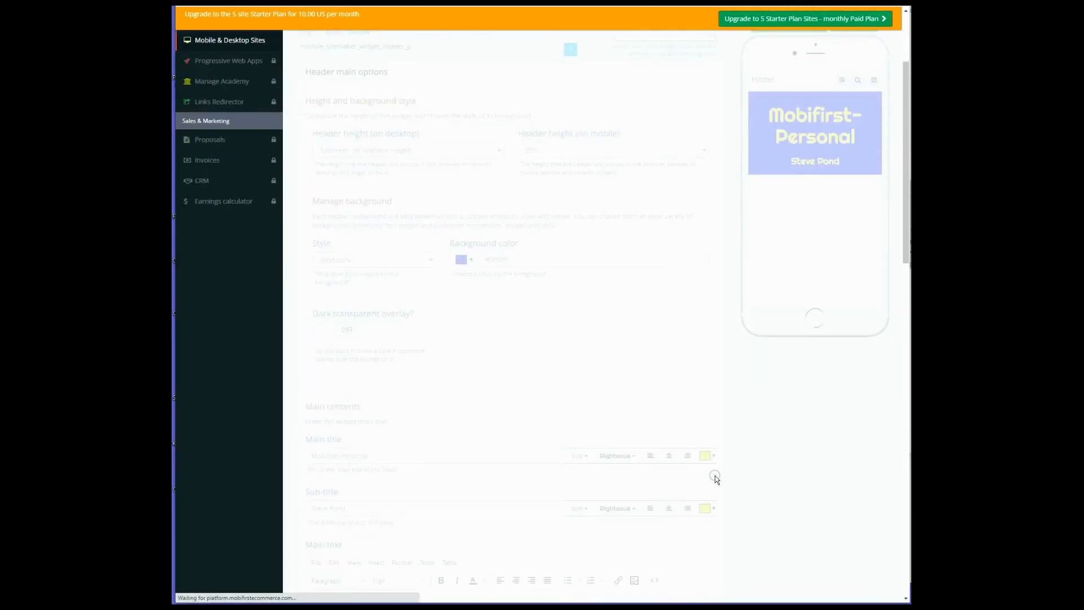
{"action": "scroll", "coordinate": [715, 475], "scroll_direction": "down", "scroll_amount": 5}
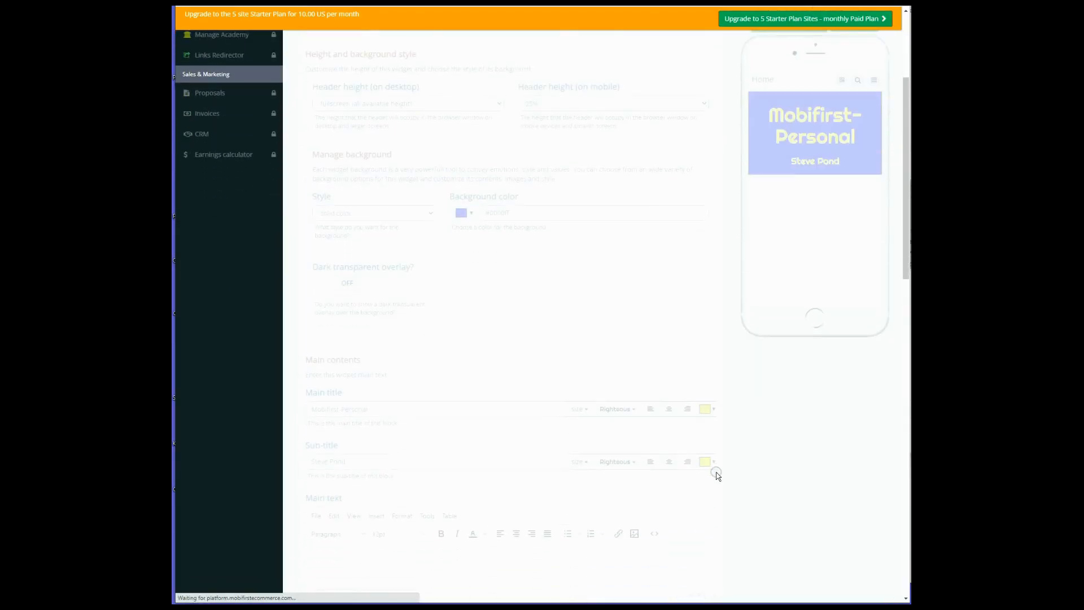
{"action": "scroll", "coordinate": [718, 472], "scroll_direction": "down", "scroll_amount": 2}
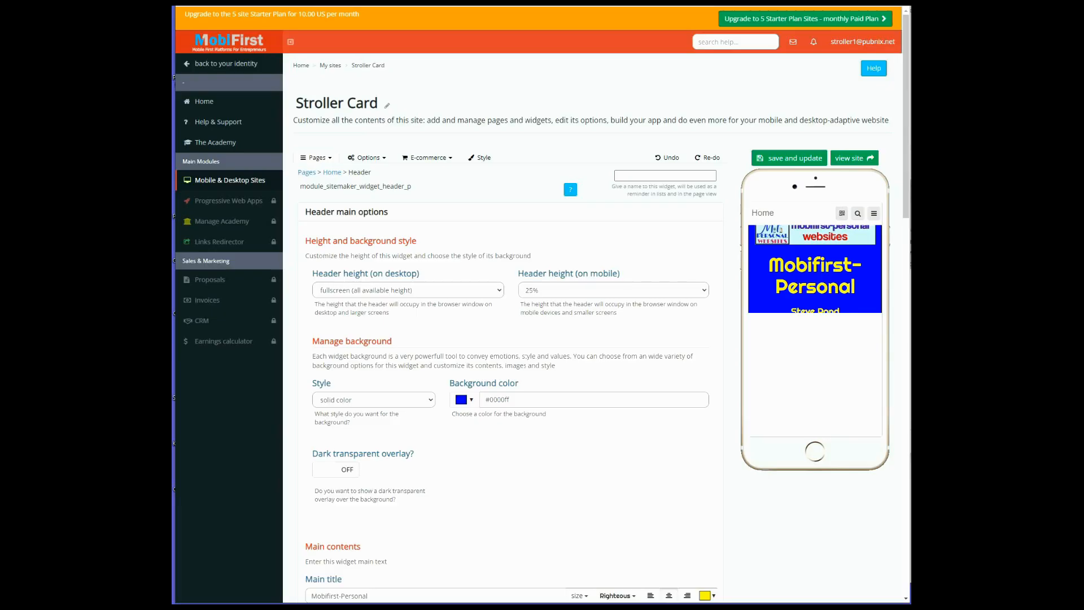
Add the 1200x800 px computer desk photo from the Global Media Library's Computer category to the Header's images
{"action": "scroll", "coordinate": [713, 429], "scroll_direction": "down", "scroll_amount": 10}
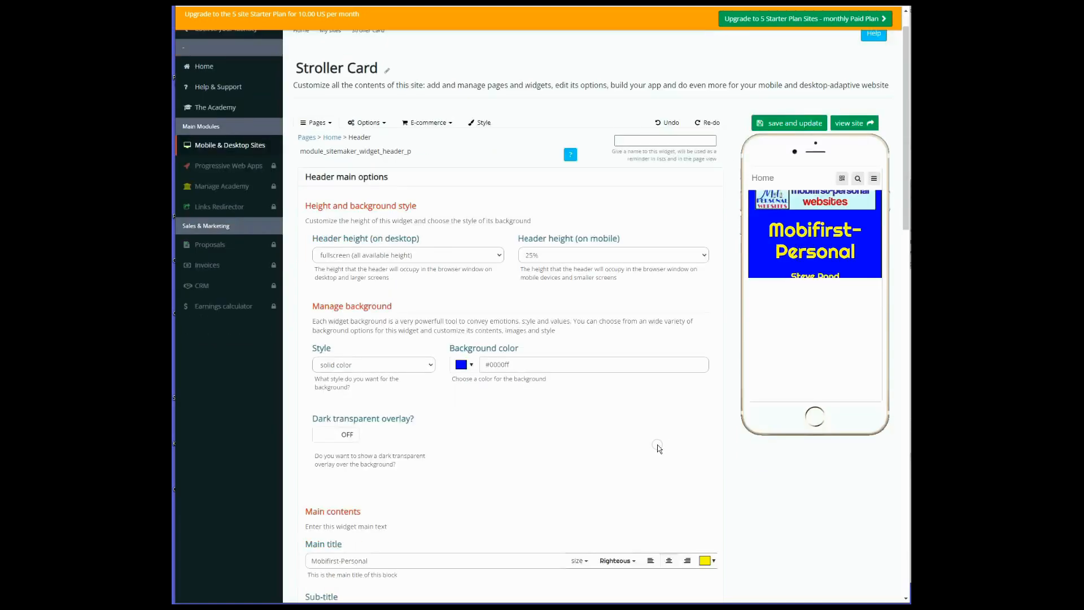
{"action": "scroll", "coordinate": [638, 401], "scroll_direction": "down", "scroll_amount": 1}
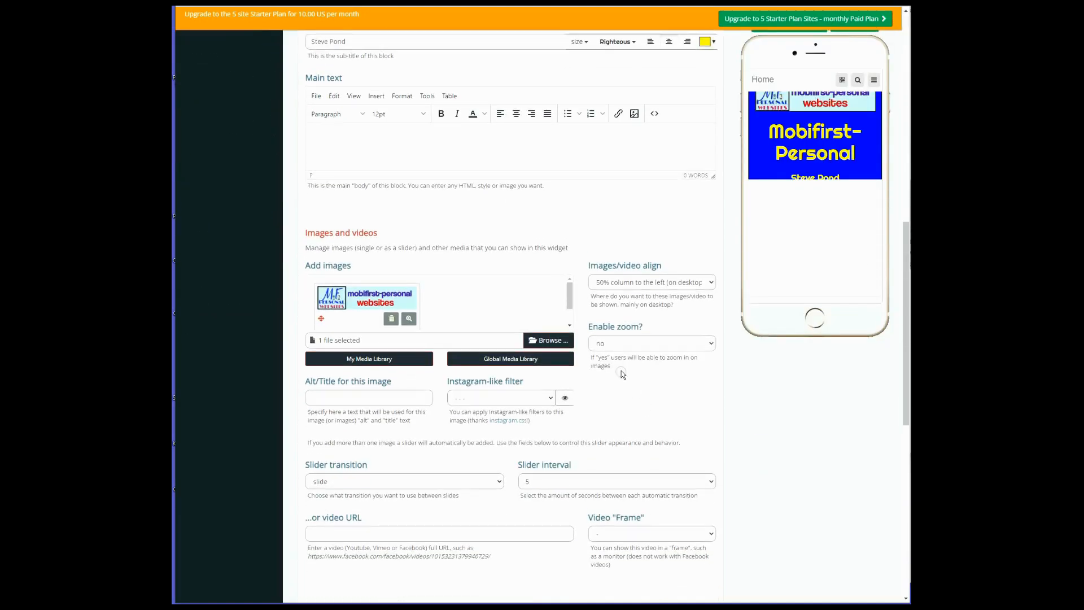
{"action": "left_click", "coordinate": [504, 359]}
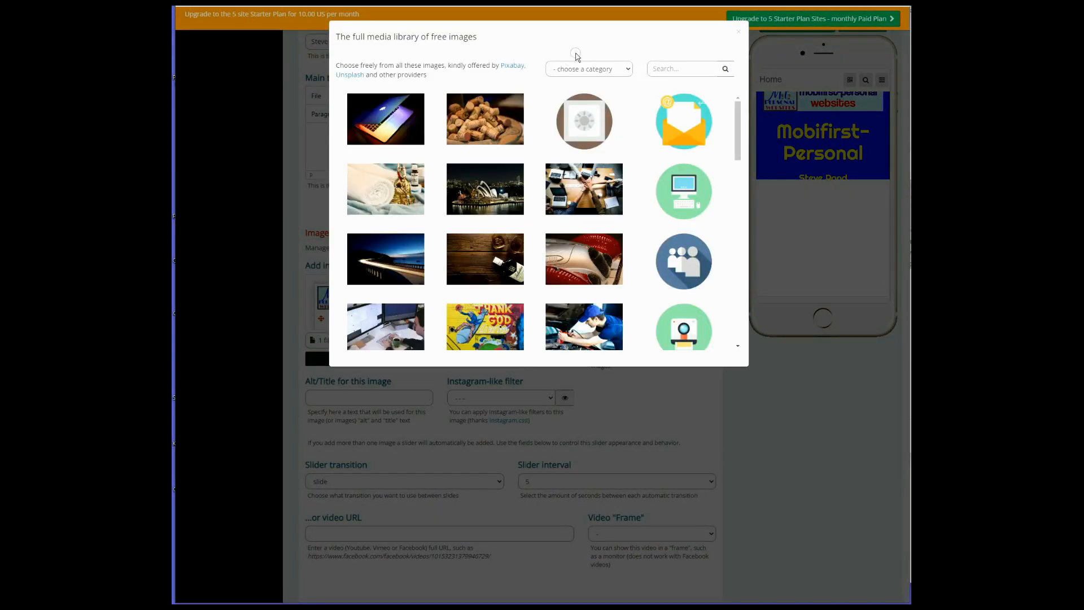
{"action": "left_click", "coordinate": [581, 70]}
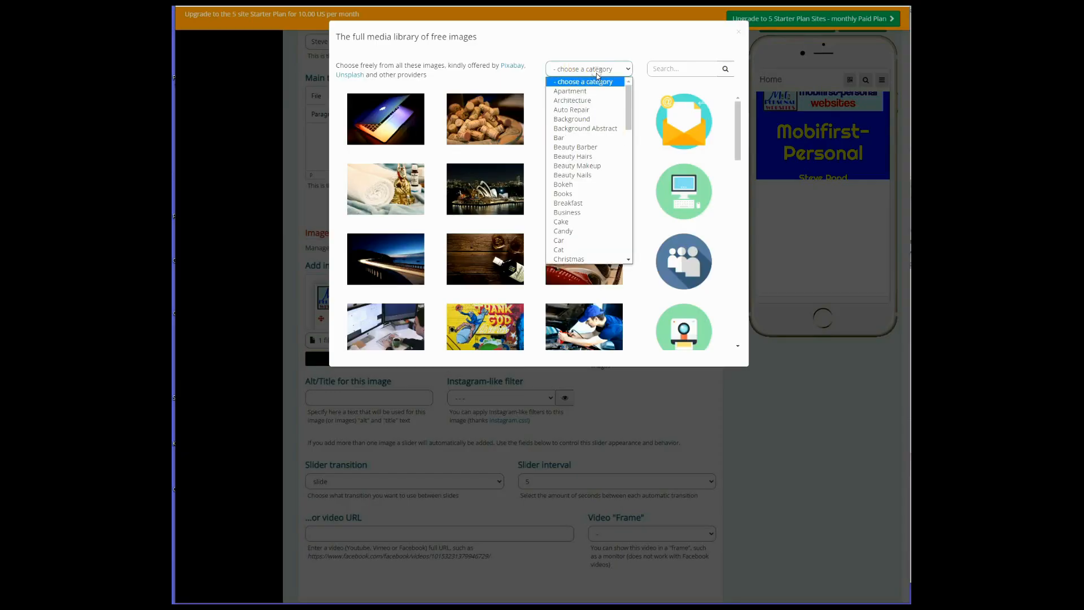
{"action": "left_click_drag", "start_coordinate": [628, 119], "coordinate": [629, 154]}
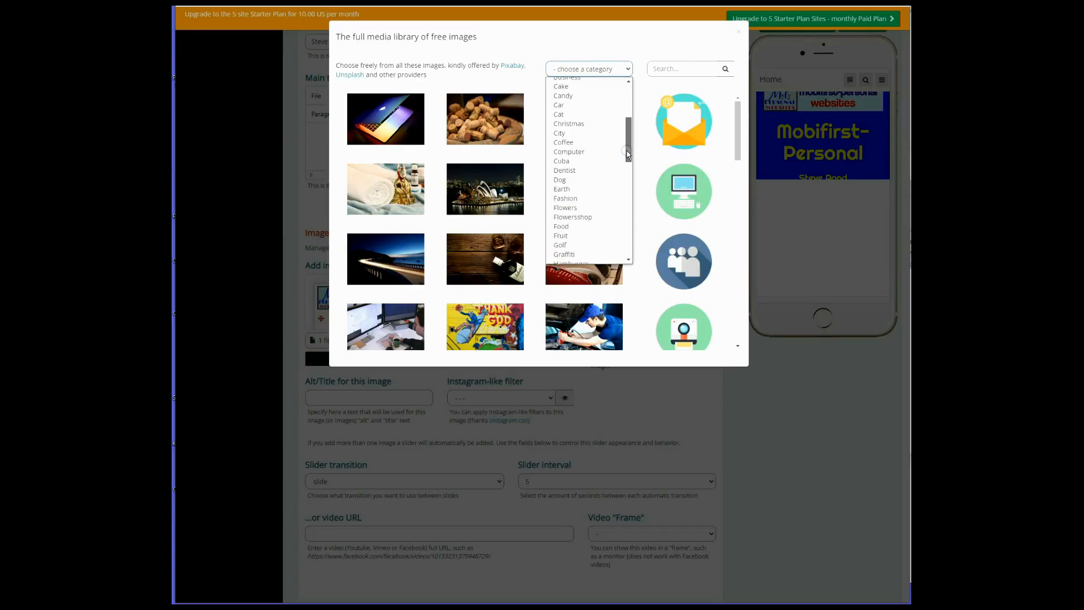
{"action": "left_click", "coordinate": [584, 151]}
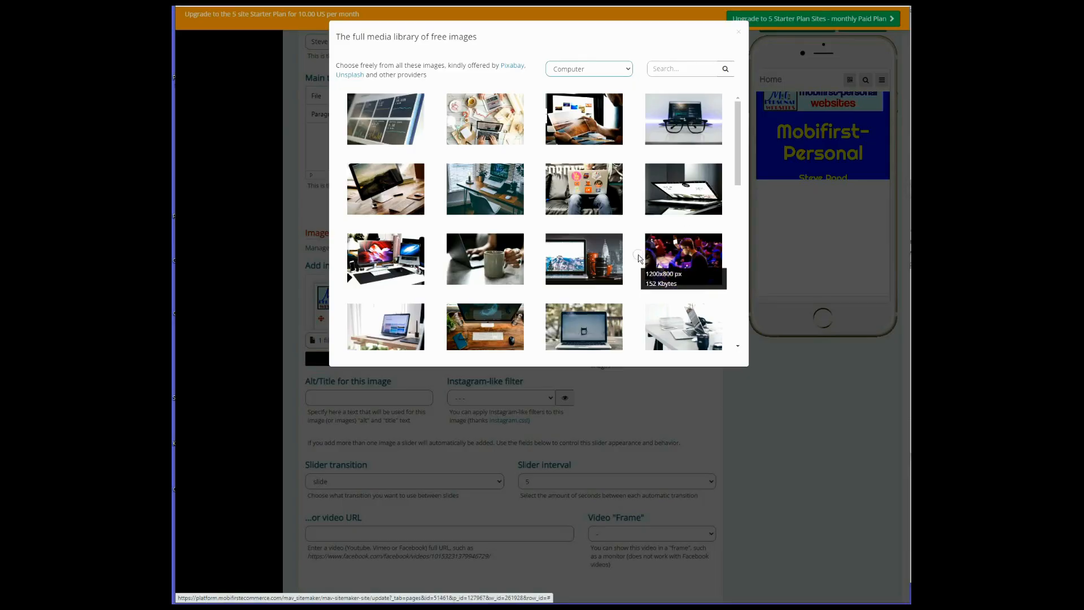
{"action": "left_click", "coordinate": [378, 261]}
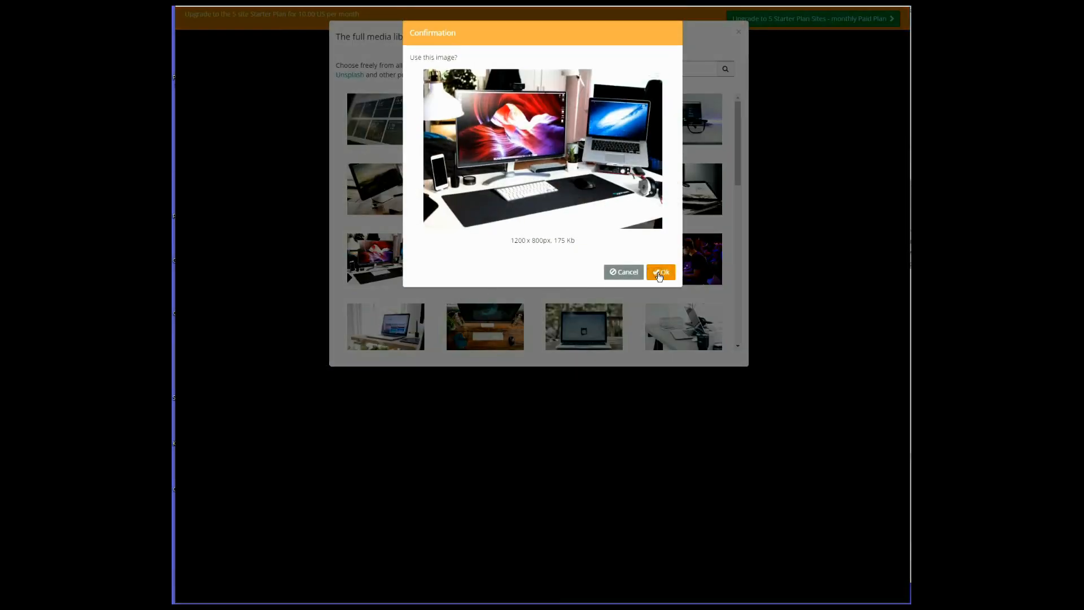
{"action": "left_click", "coordinate": [659, 274]}
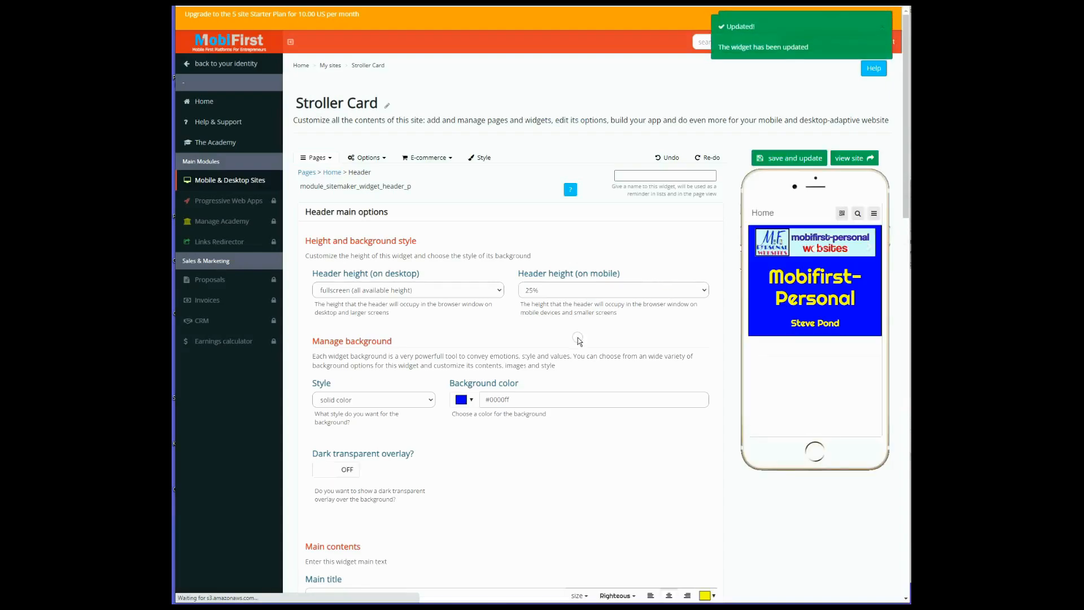
Upload the image file MF-Personal-Logo.png to the Header widget's images and save the widget
{"action": "scroll", "coordinate": [578, 339], "scroll_direction": "down", "scroll_amount": 10}
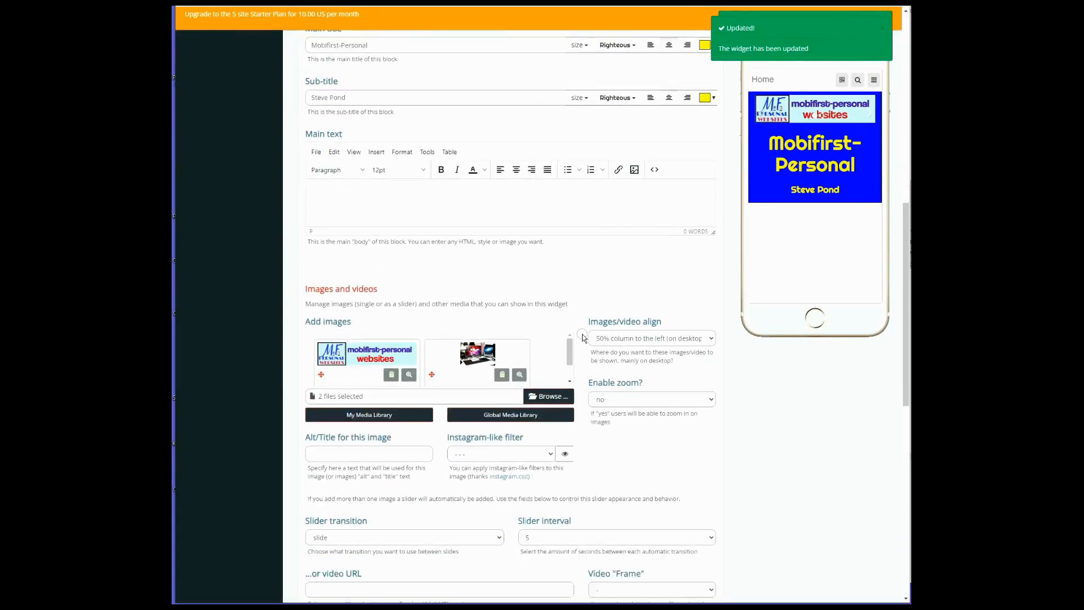
{"action": "scroll", "coordinate": [584, 337], "scroll_direction": "down", "scroll_amount": 1}
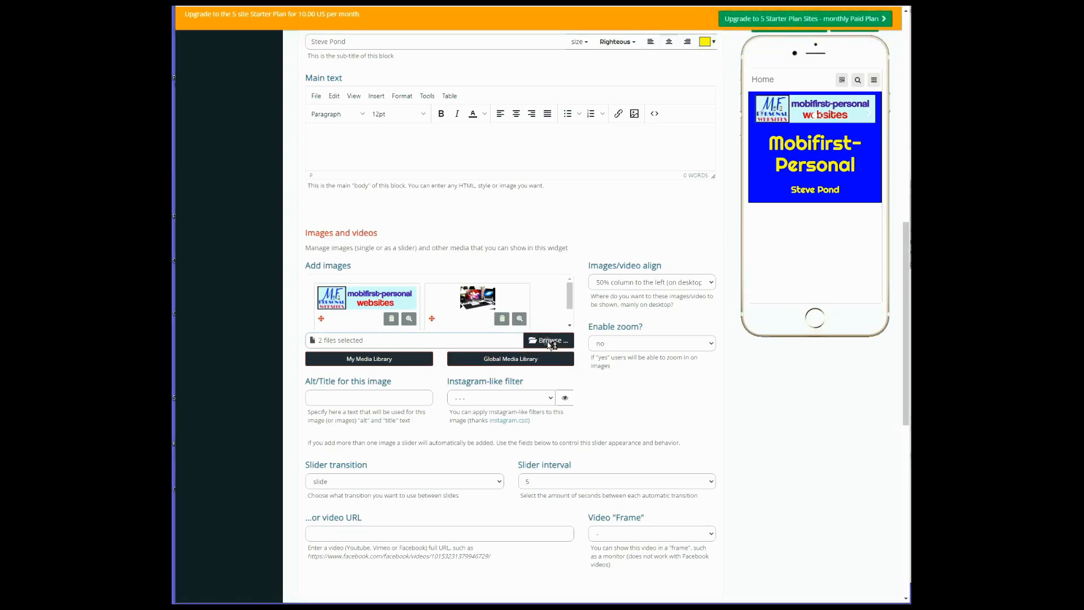
{"action": "left_click", "coordinate": [548, 341]}
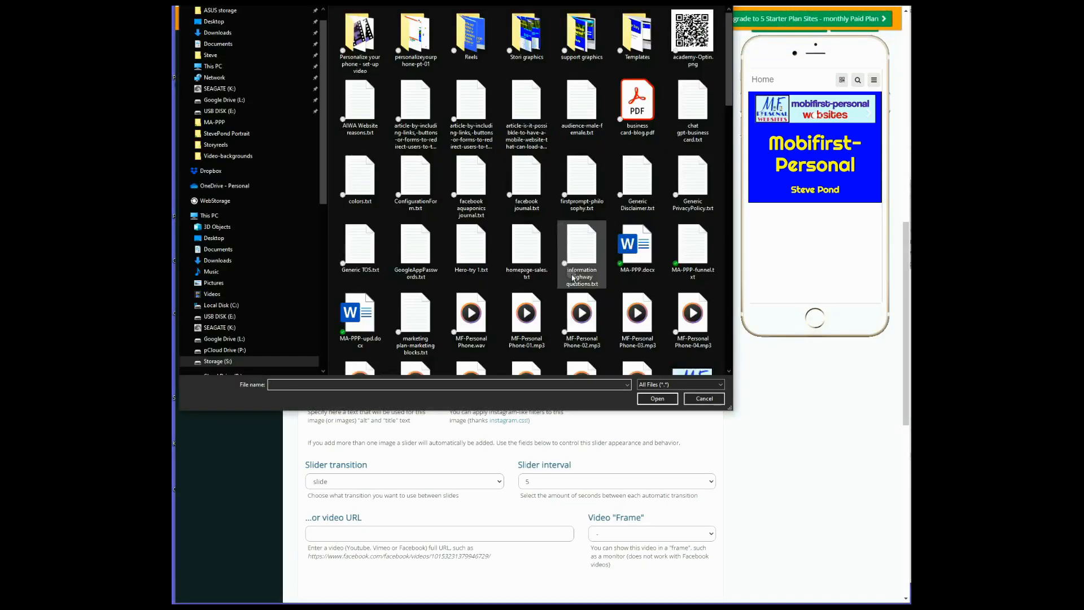
{"action": "scroll", "coordinate": [565, 237], "scroll_direction": "down", "scroll_amount": 3}
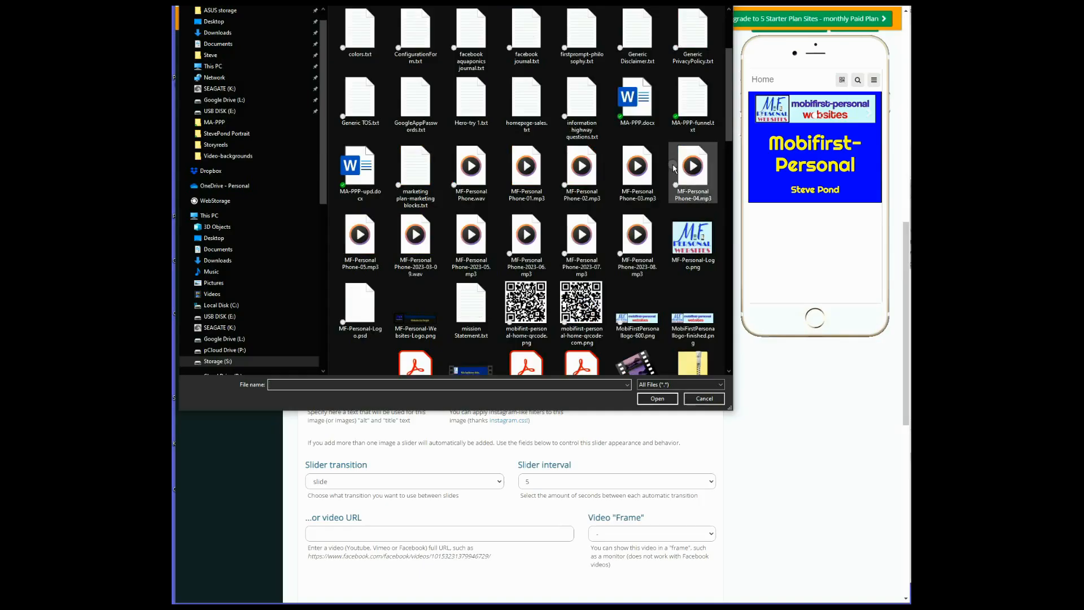
{"action": "left_click", "coordinate": [693, 238]}
{"action": "double_click", "coordinate": [692, 238]}
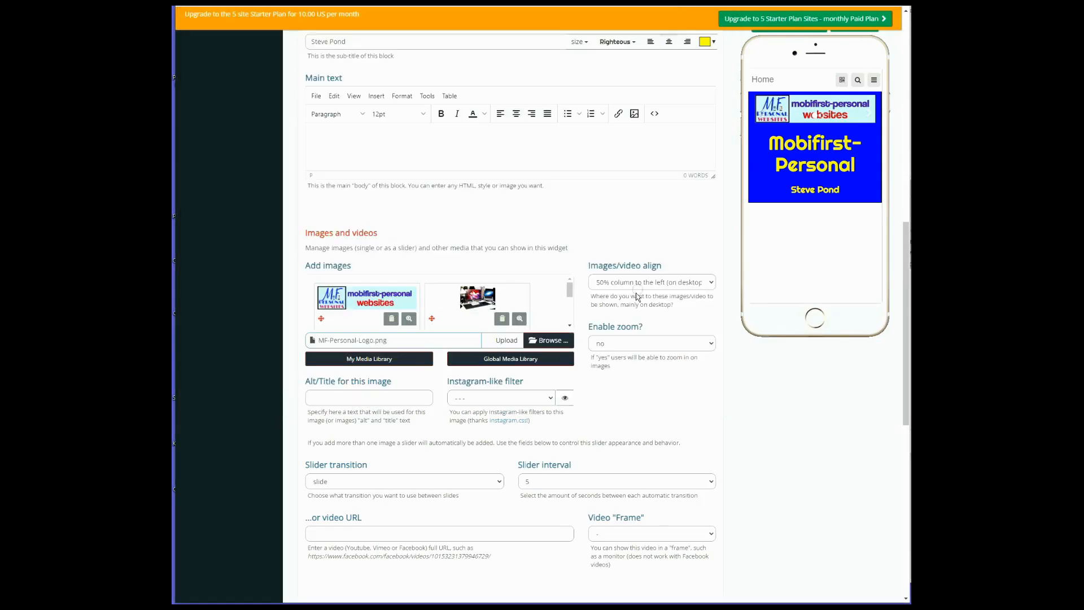
{"action": "left_click", "coordinate": [507, 341]}
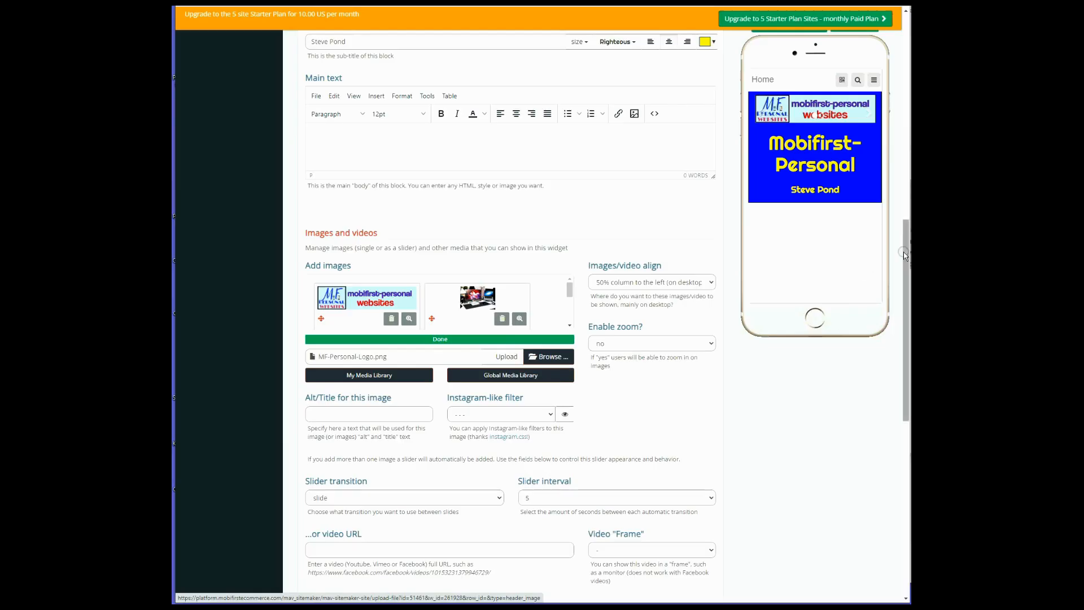
{"action": "scroll", "coordinate": [571, 325], "scroll_direction": "down", "scroll_amount": 3}
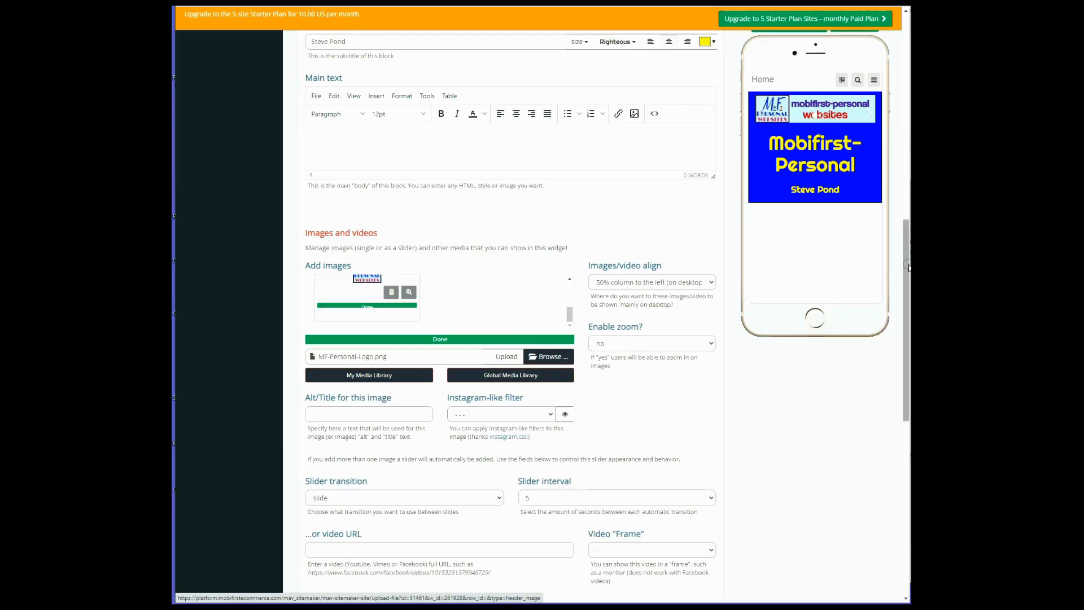
{"action": "left_click_drag", "start_coordinate": [906, 266], "coordinate": [907, 61]}
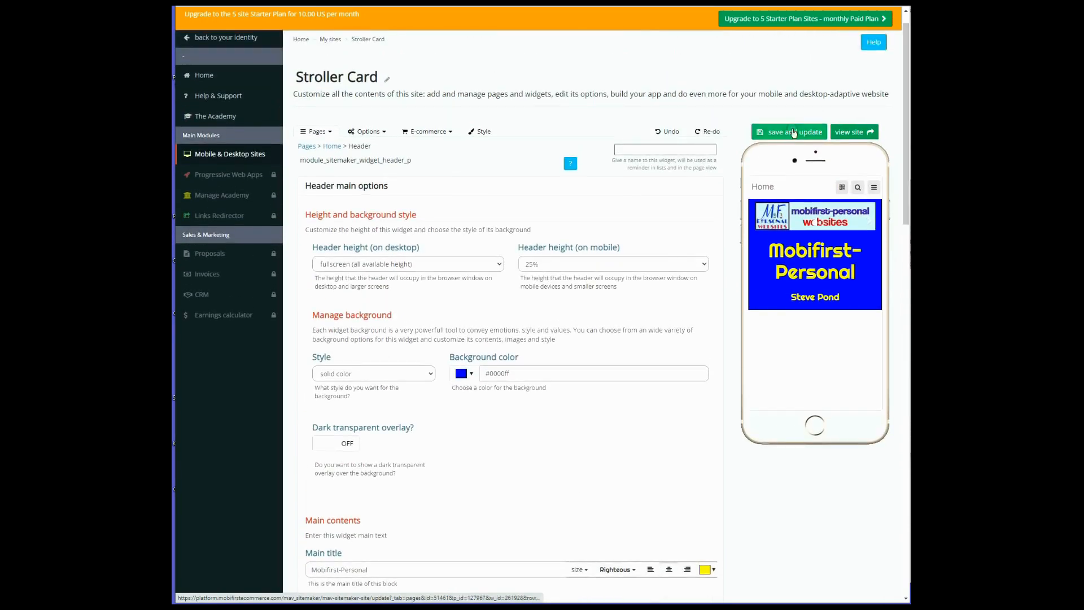
{"action": "left_click", "coordinate": [788, 133]}
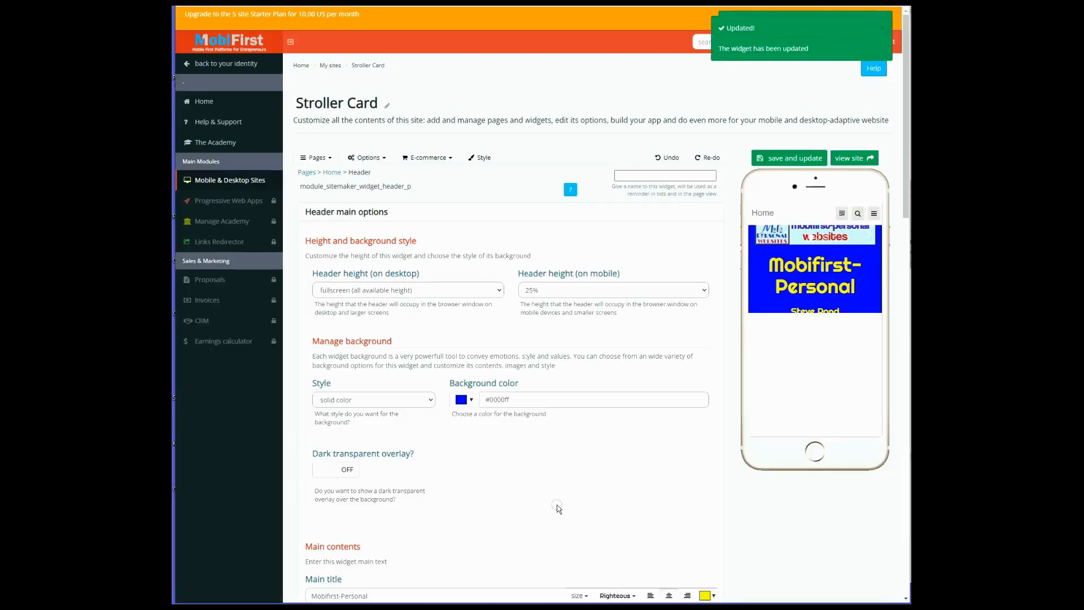
Set the Header image slider's interval to 2 seconds and save the widget
{"action": "scroll", "coordinate": [609, 420], "scroll_direction": "down", "scroll_amount": 5}
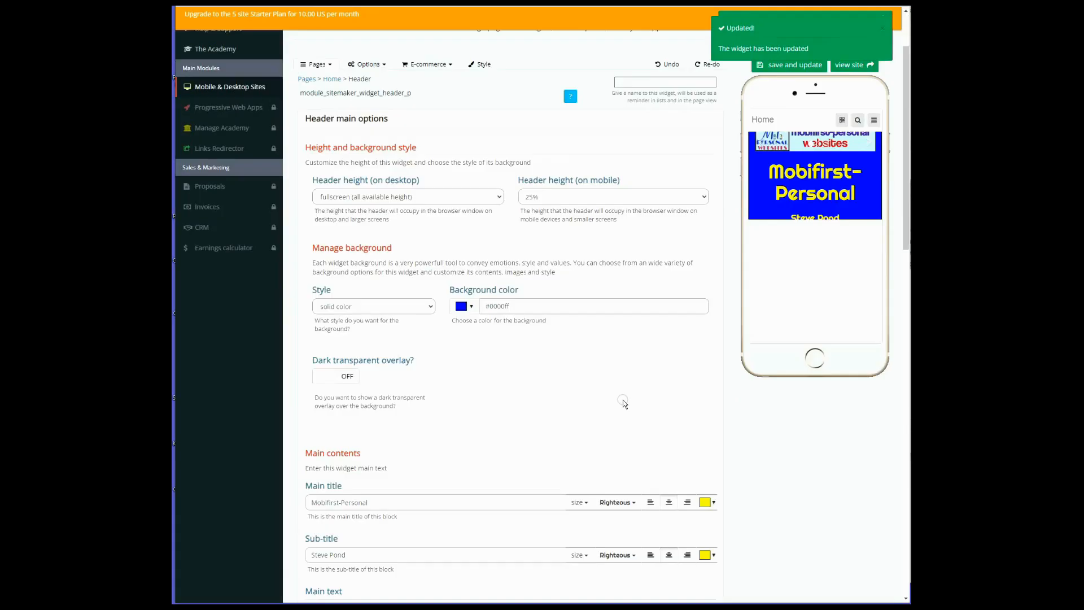
{"action": "scroll", "coordinate": [623, 400], "scroll_direction": "down", "scroll_amount": 7}
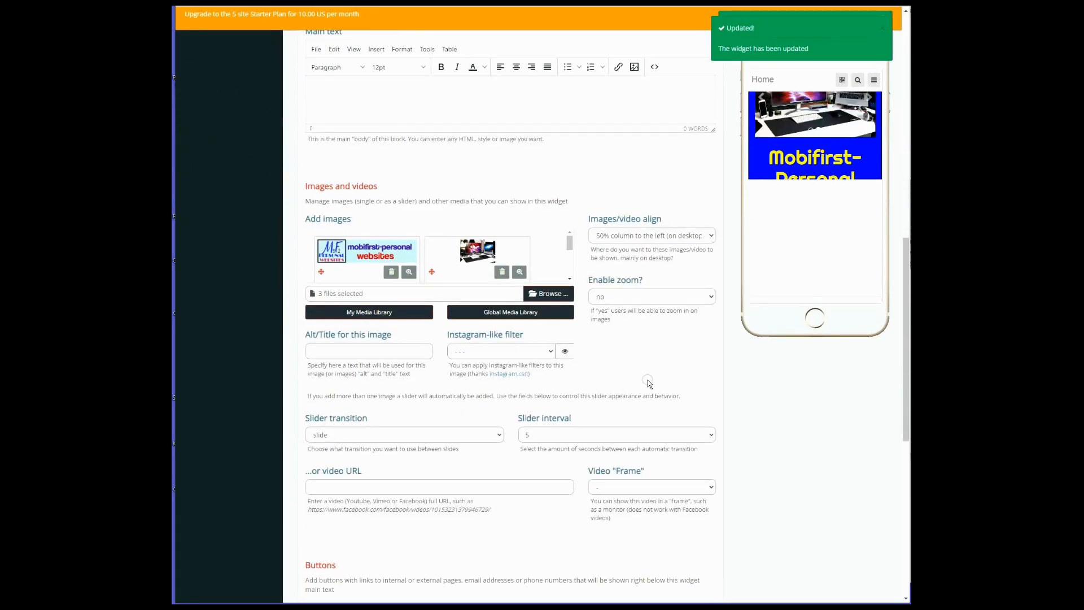
{"action": "scroll", "coordinate": [624, 400], "scroll_direction": "up", "scroll_amount": 3}
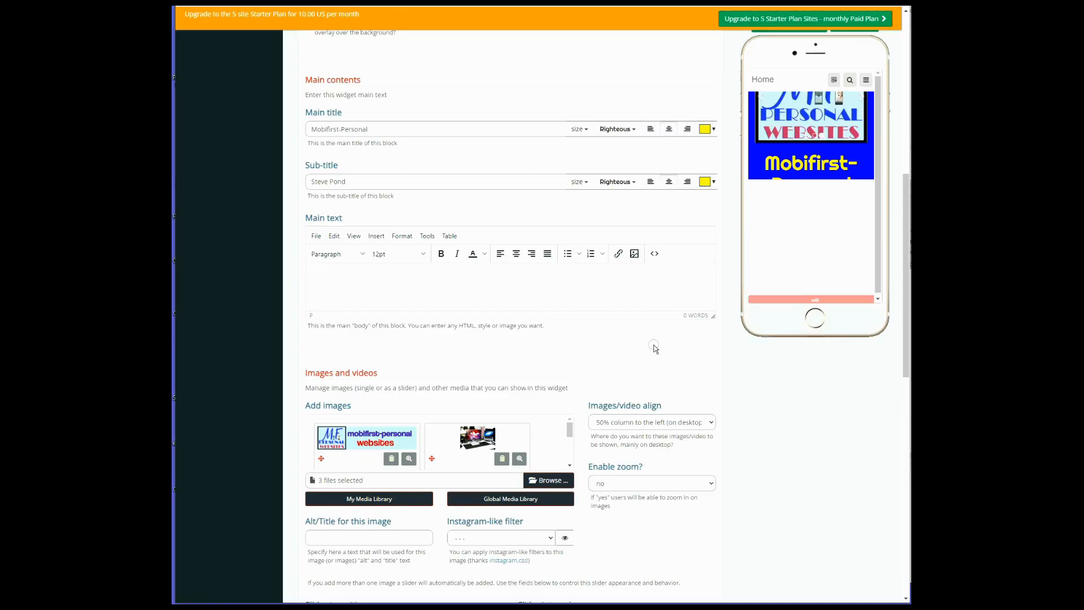
{"action": "scroll", "coordinate": [379, 295], "scroll_direction": "down", "scroll_amount": 6}
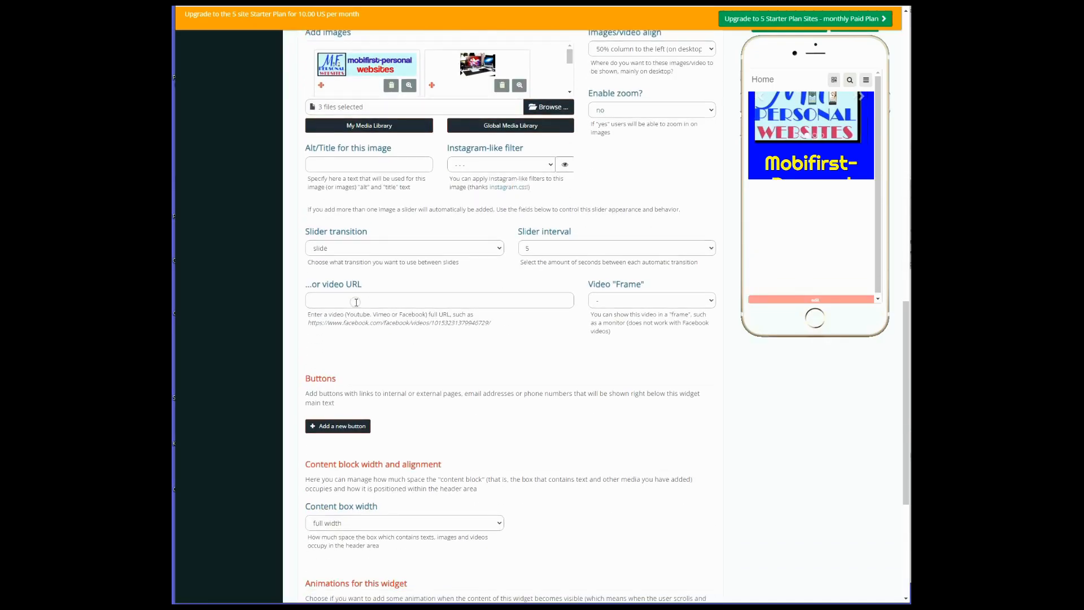
{"action": "left_click", "coordinate": [327, 302]}
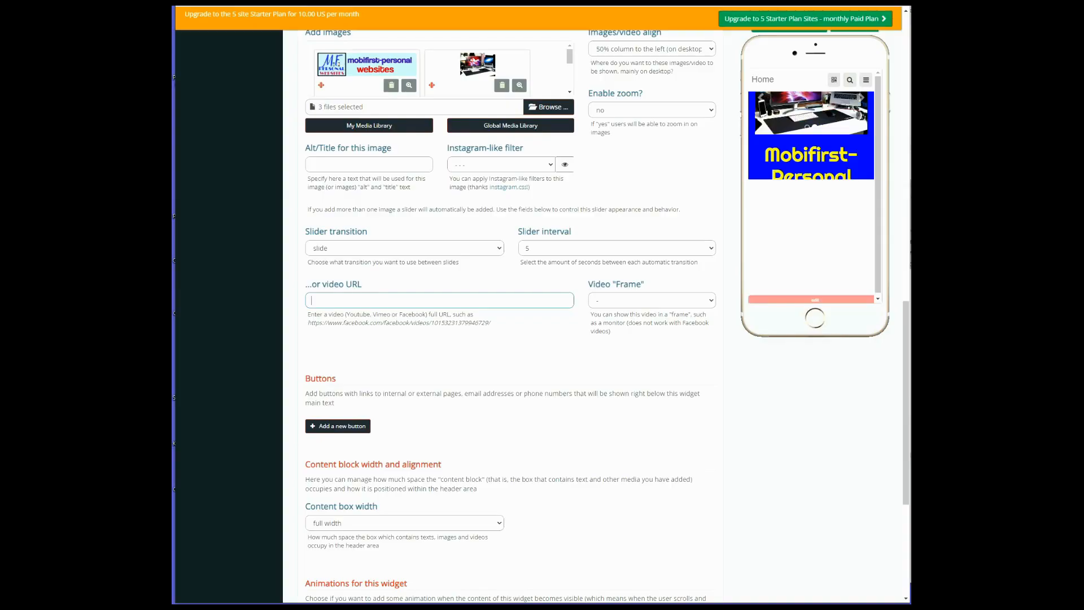
{"action": "scroll", "coordinate": [508, 316], "scroll_direction": "up", "scroll_amount": 4}
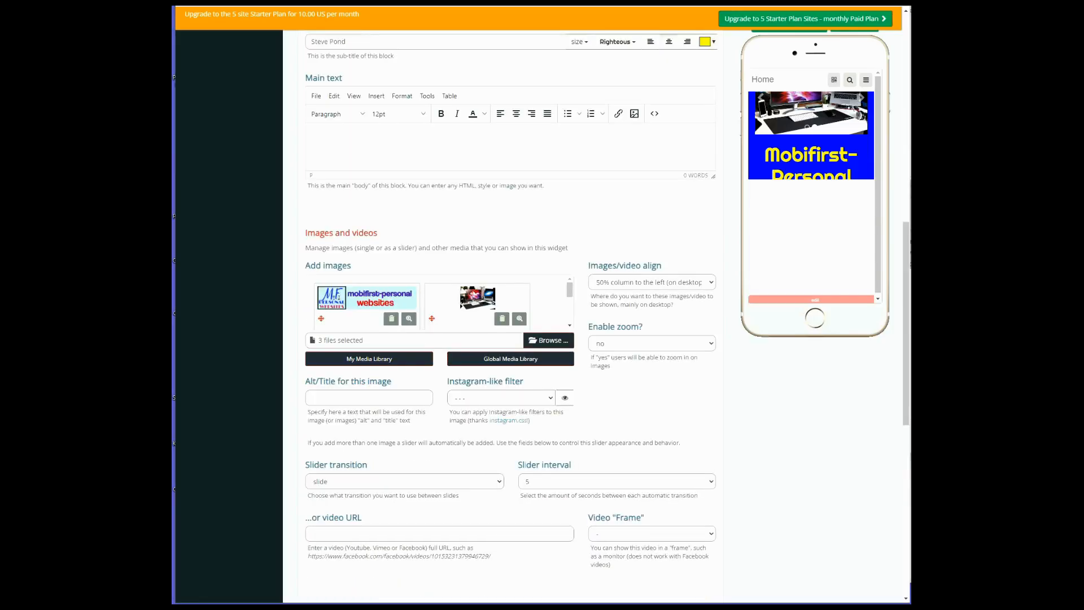
{"action": "left_click", "coordinate": [538, 482]}
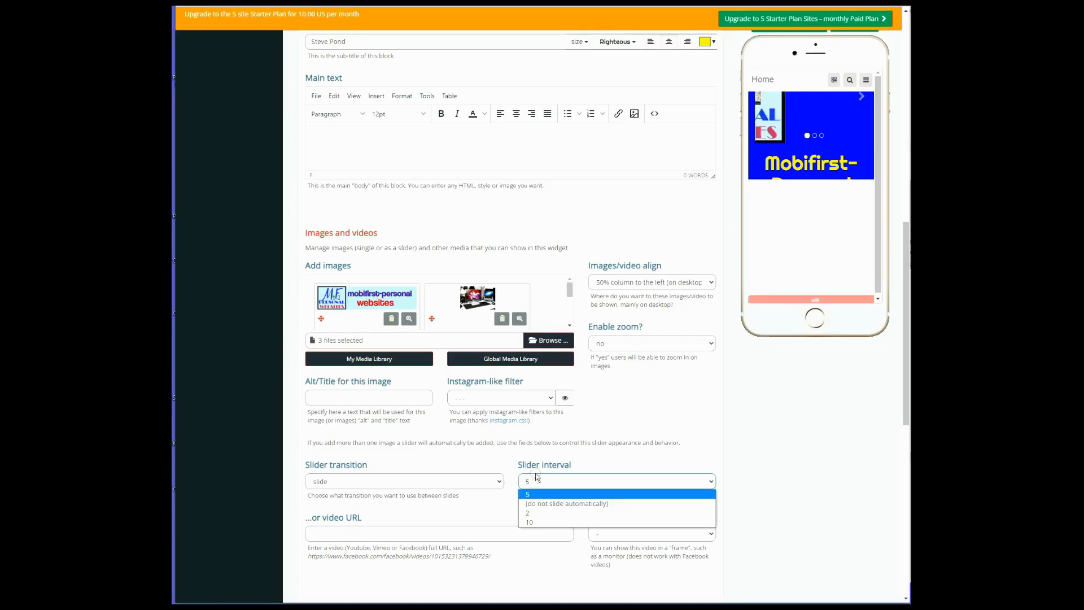
{"action": "left_click", "coordinate": [546, 513]}
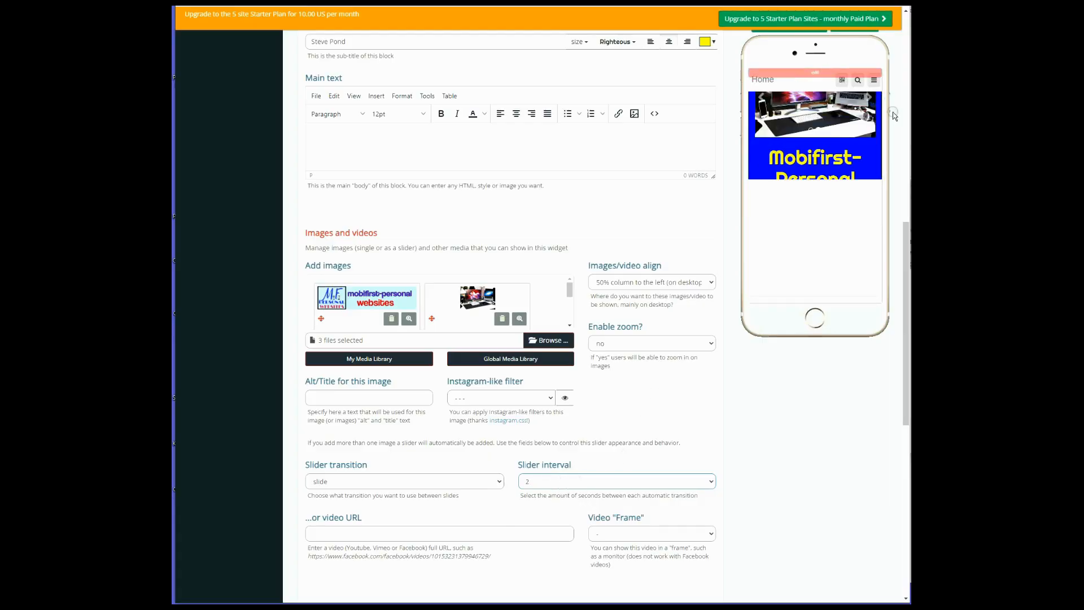
{"action": "left_click_drag", "start_coordinate": [906, 247], "coordinate": [905, 34]}
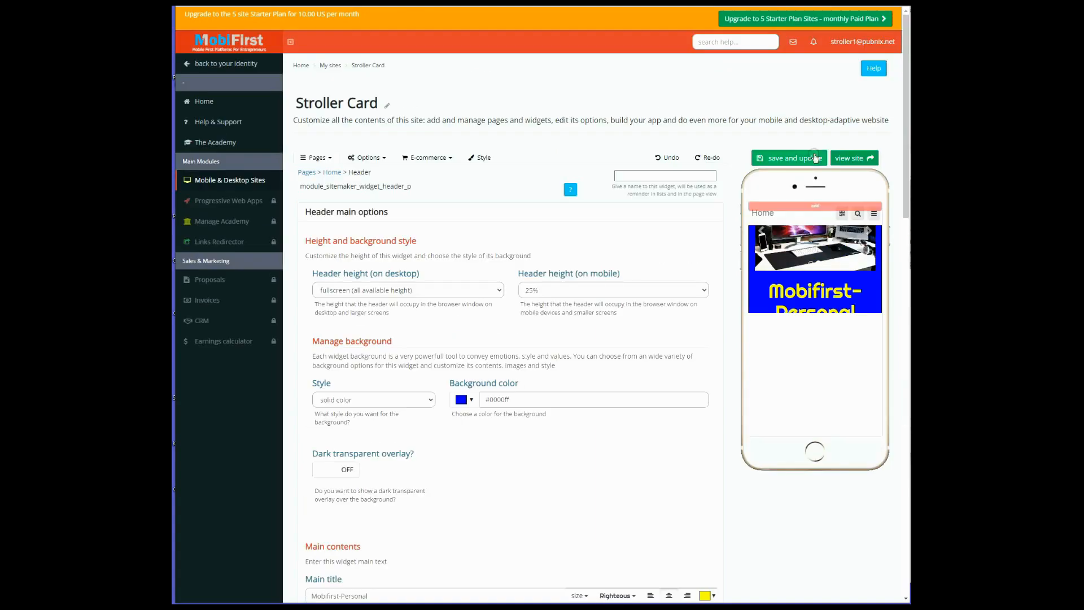
{"action": "left_click", "coordinate": [868, 154]}
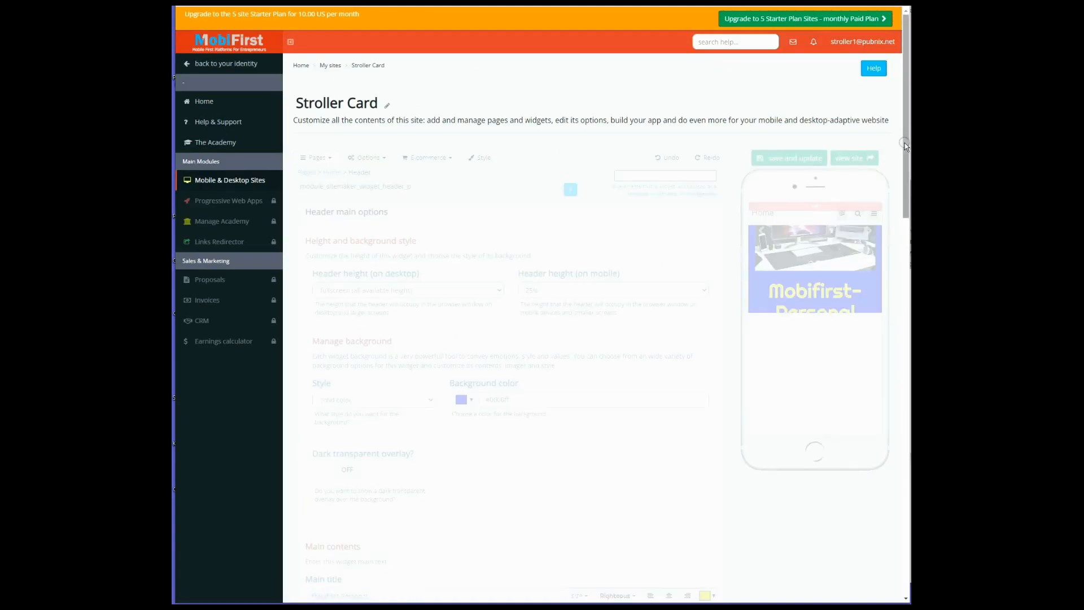
{"action": "left_click_drag", "start_coordinate": [905, 145], "coordinate": [898, 410]}
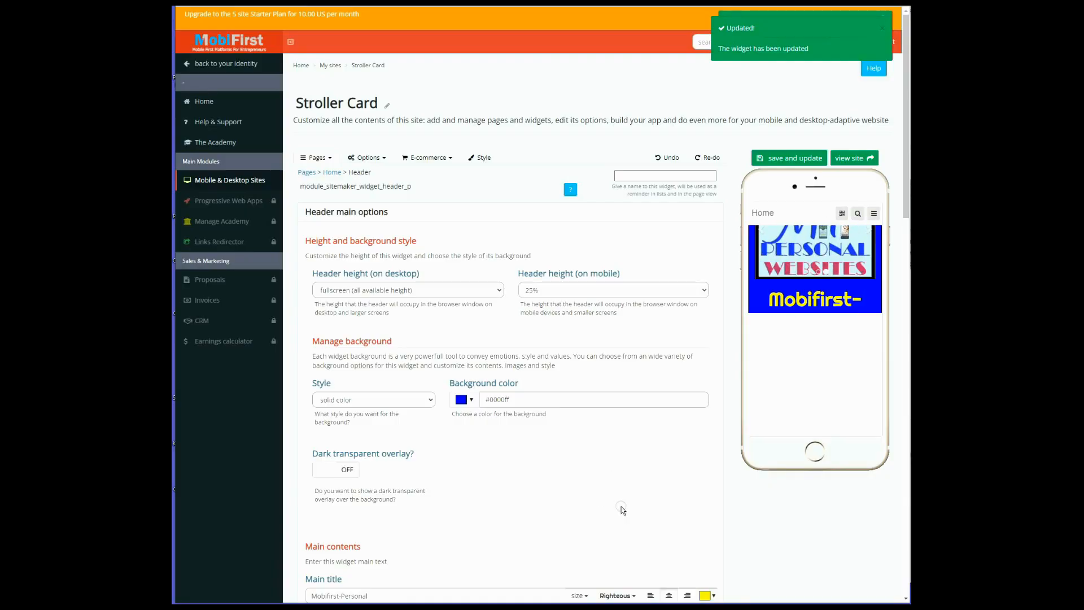
Delete the computer desk photo and the square MF personal logo from the Header's images and save the widget
{"action": "scroll", "coordinate": [585, 479], "scroll_direction": "down", "scroll_amount": 3}
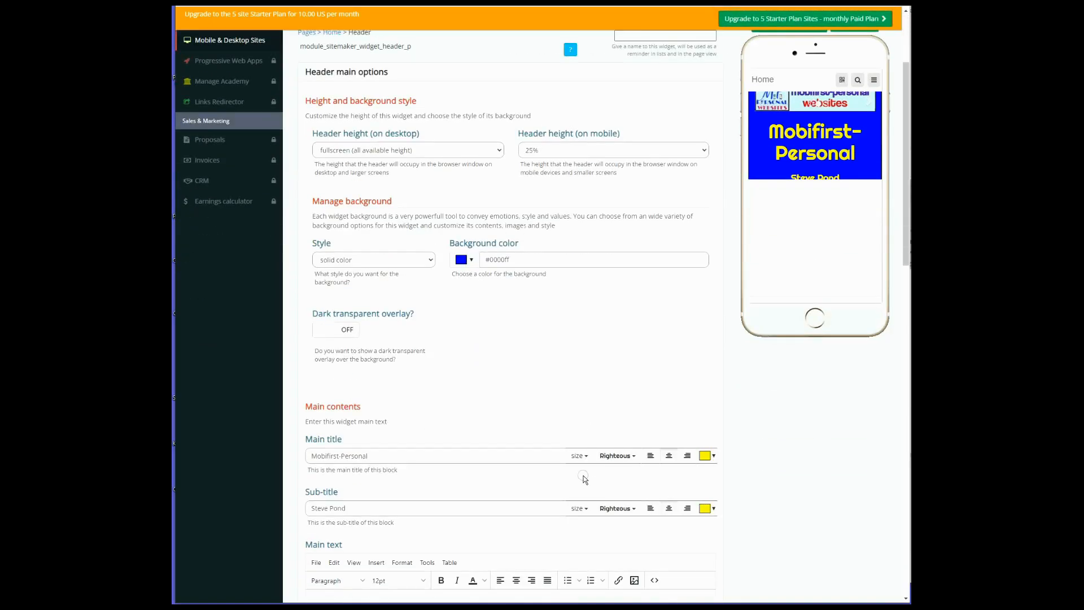
{"action": "scroll", "coordinate": [585, 479], "scroll_direction": "down", "scroll_amount": 7}
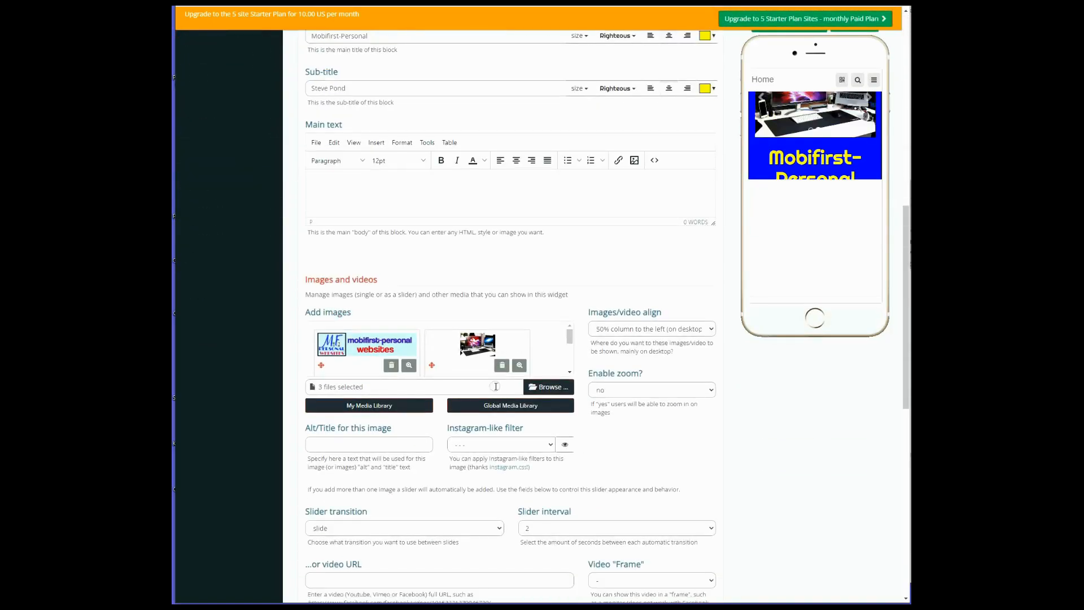
{"action": "left_click", "coordinate": [503, 368]}
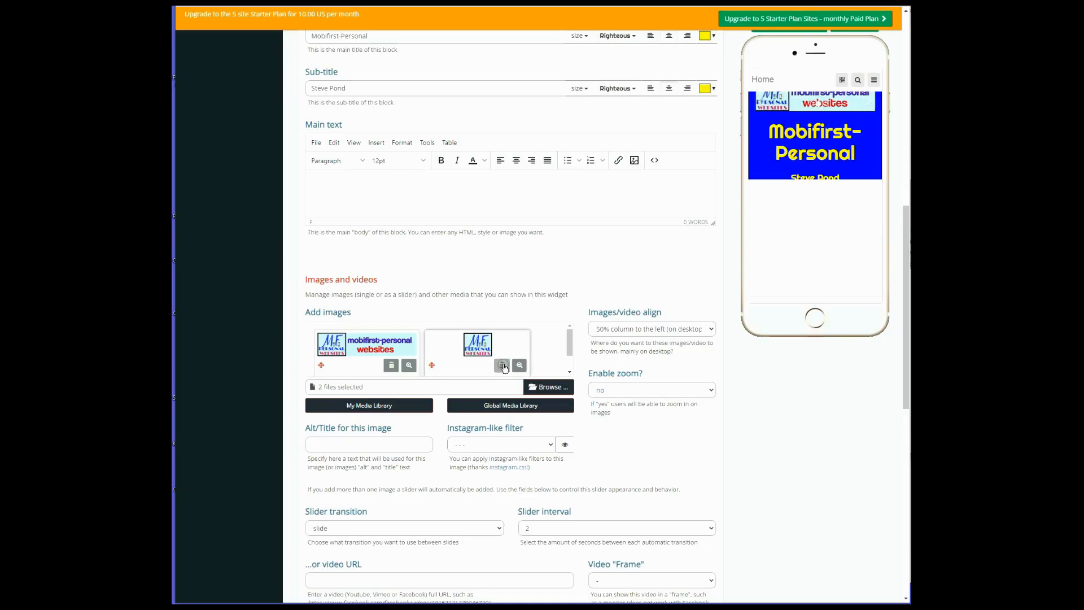
{"action": "left_click", "coordinate": [503, 368]}
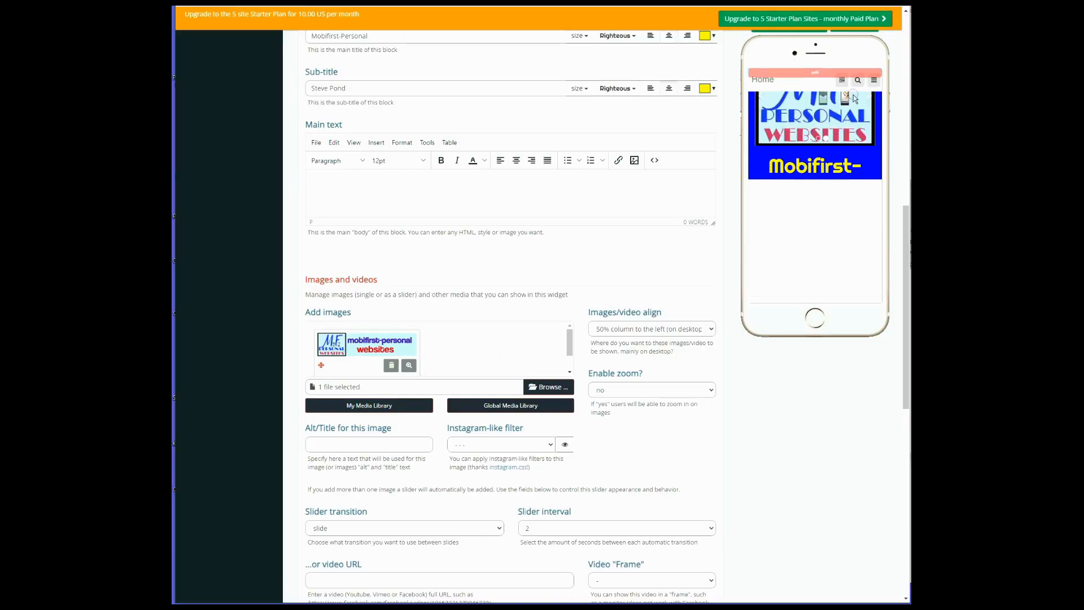
{"action": "left_click_drag", "start_coordinate": [905, 249], "coordinate": [906, 58]}
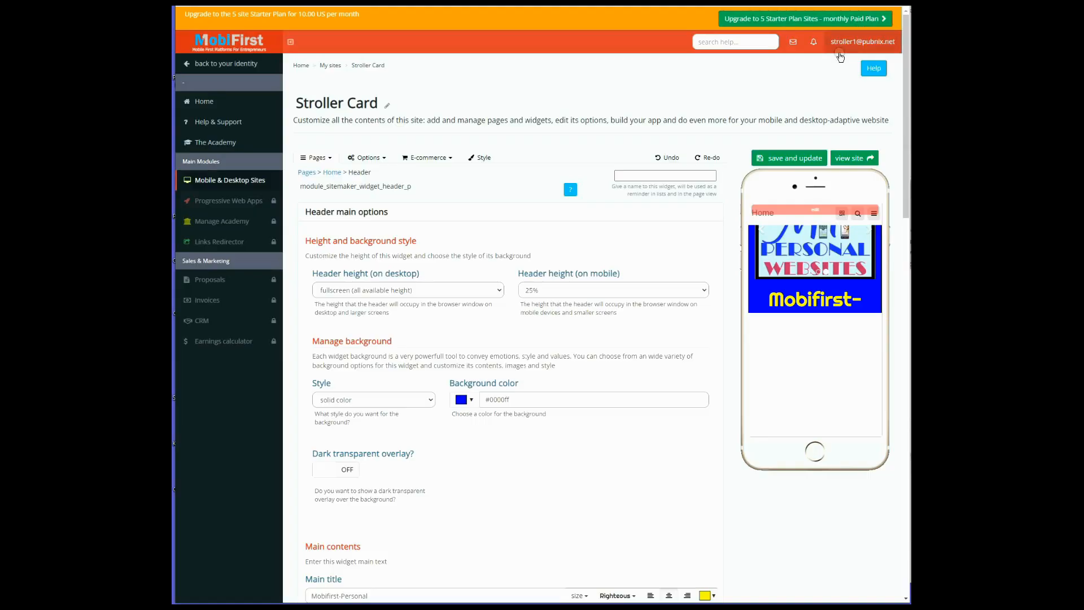
{"action": "left_click", "coordinate": [787, 159]}
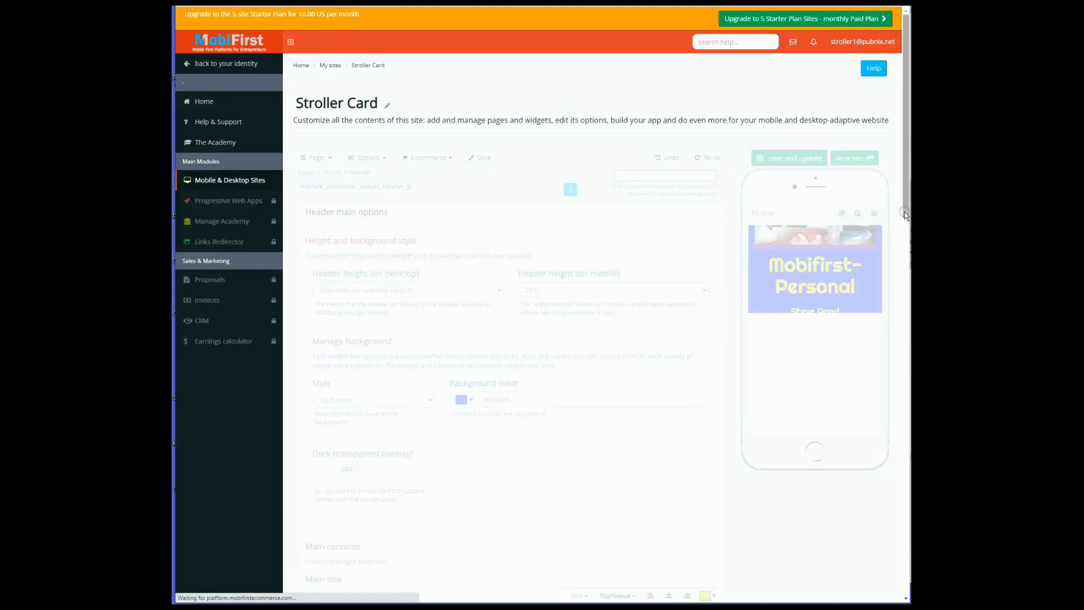
{"action": "left_click_drag", "start_coordinate": [905, 214], "coordinate": [900, 243]}
{"action": "scroll", "coordinate": [883, 337], "scroll_direction": "down", "scroll_amount": 7}
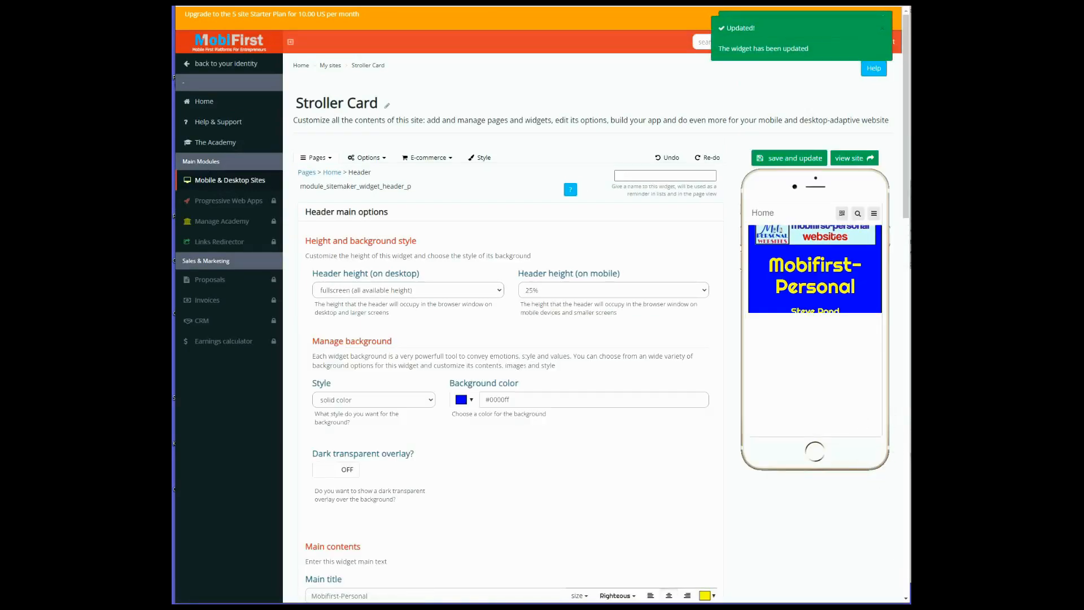
{"action": "scroll", "coordinate": [812, 519], "scroll_direction": "down", "scroll_amount": 7}
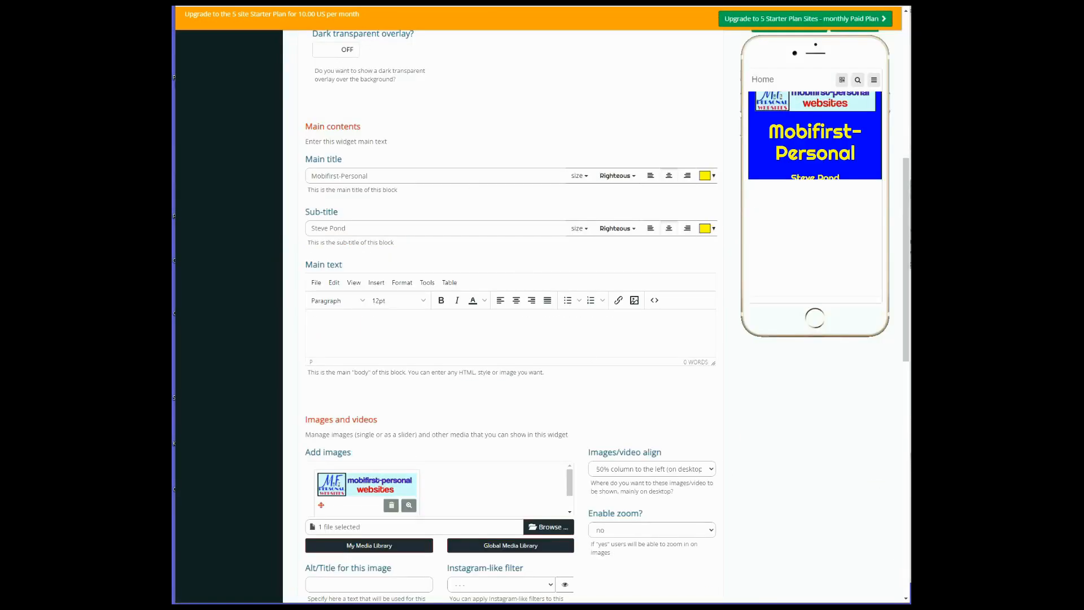